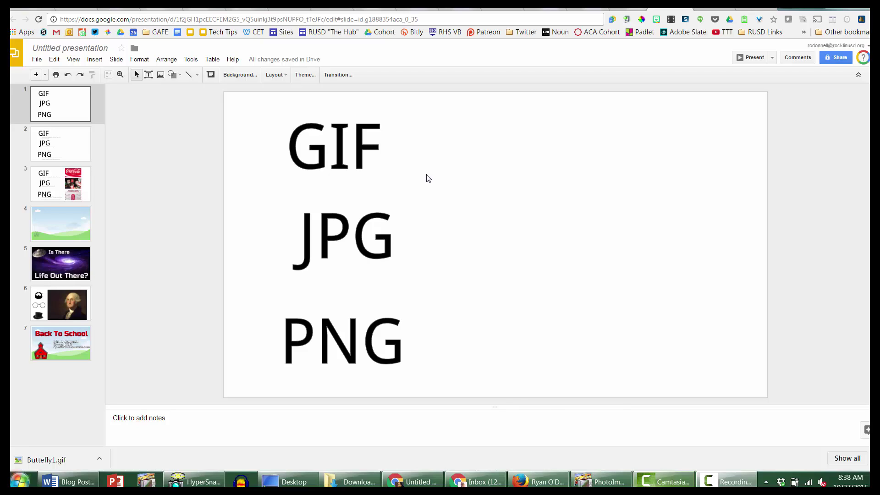
Open slide 2, which describes when to use GIF, JPG and PNG
click(65, 152)
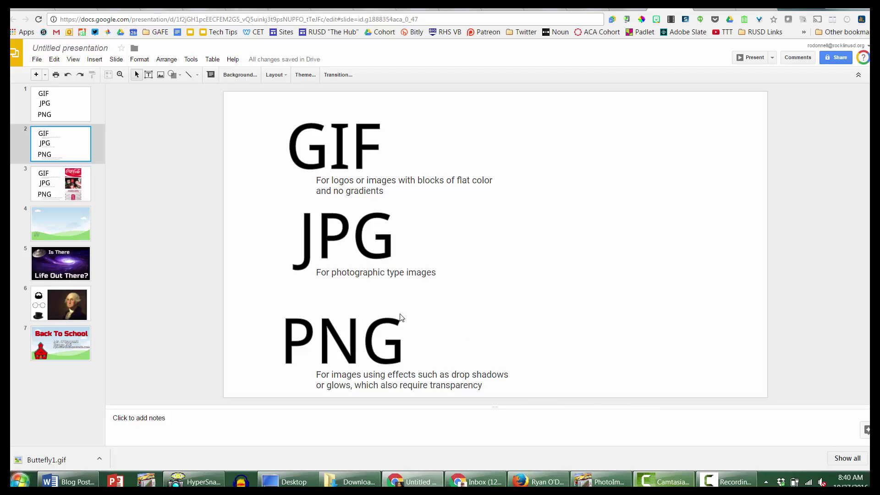
click(52, 184)
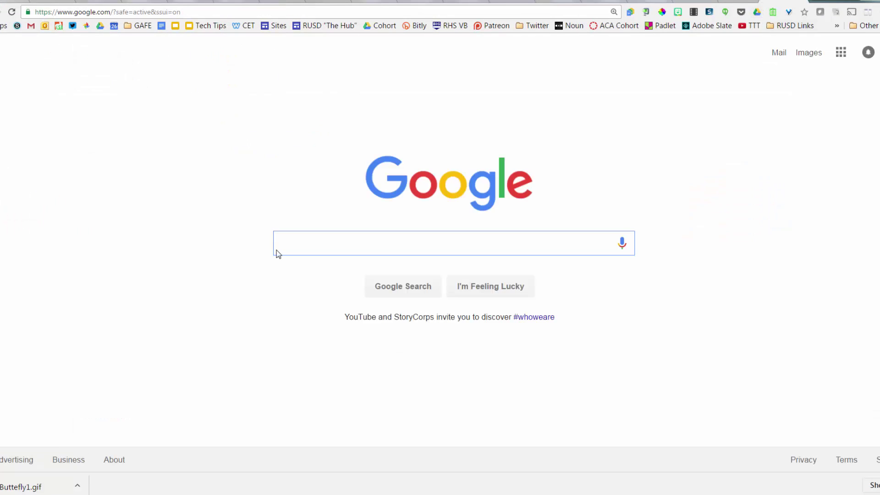
Search Google for 'butterfly animated' and show the image results
text(butter)
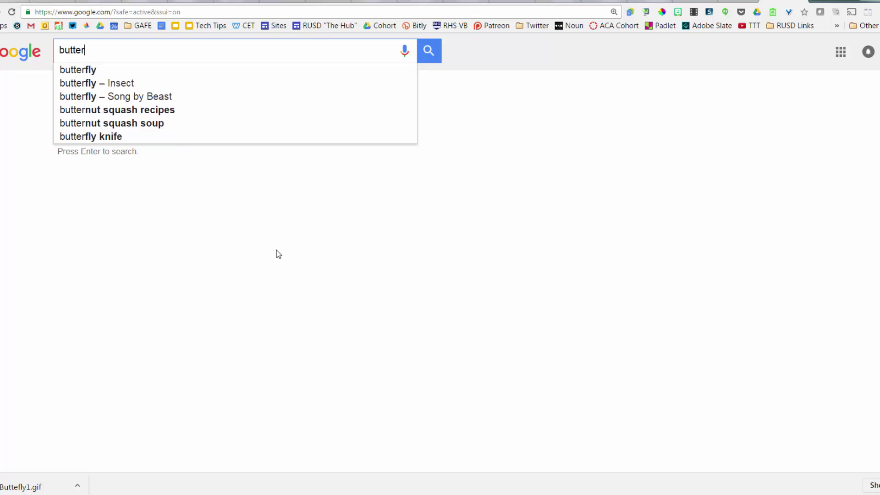
text(fly an)
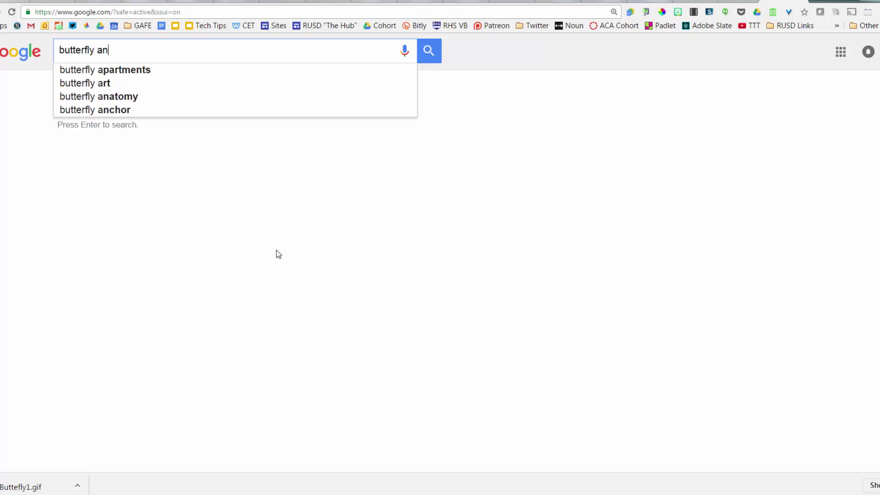
text(imated)
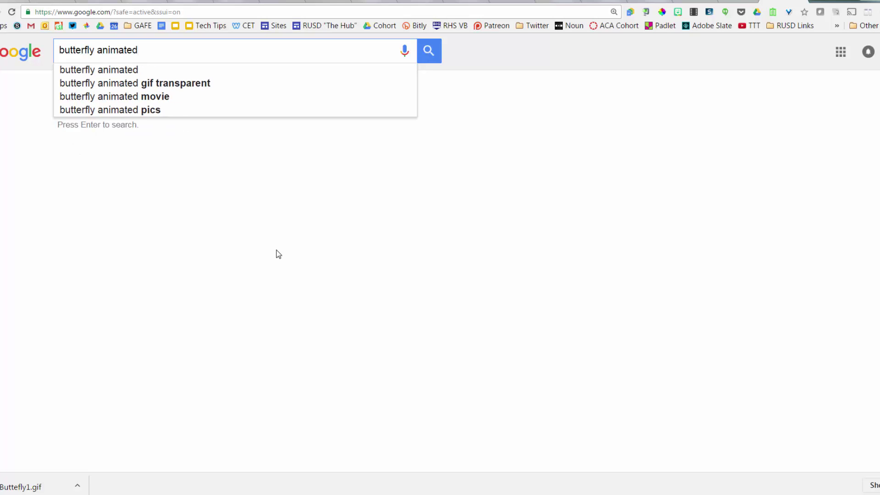
key(Return)
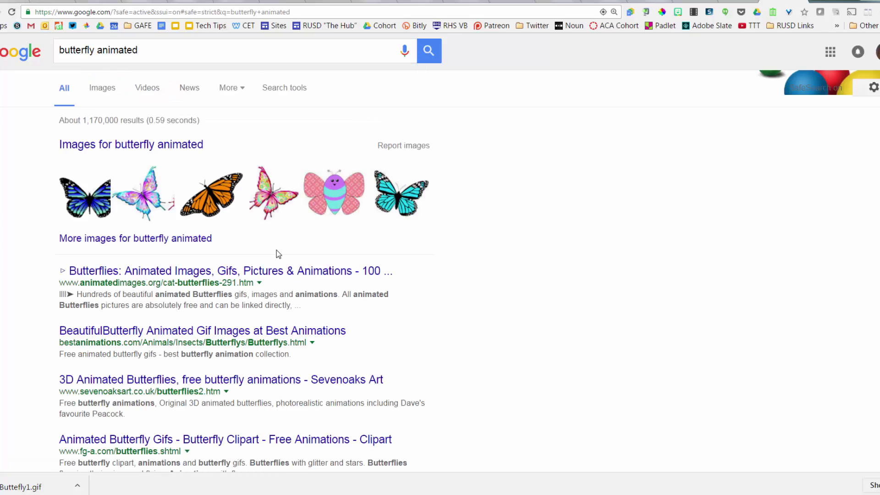
click(120, 152)
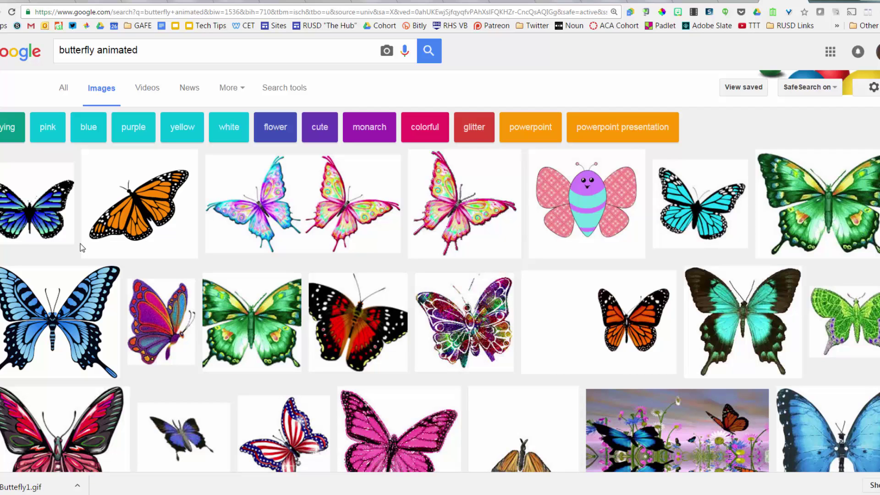
Preview the 400 × 400 animated monarch butterfly GIF and copy the image
click(134, 210)
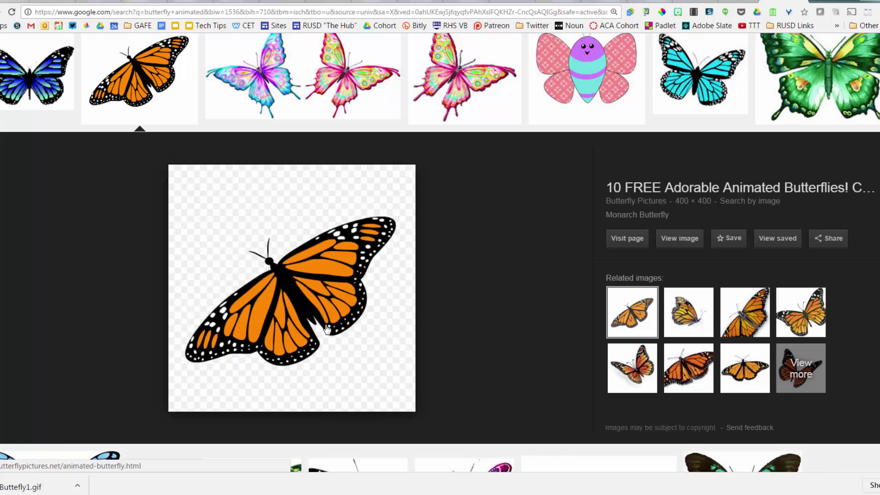
right_click(321, 298)
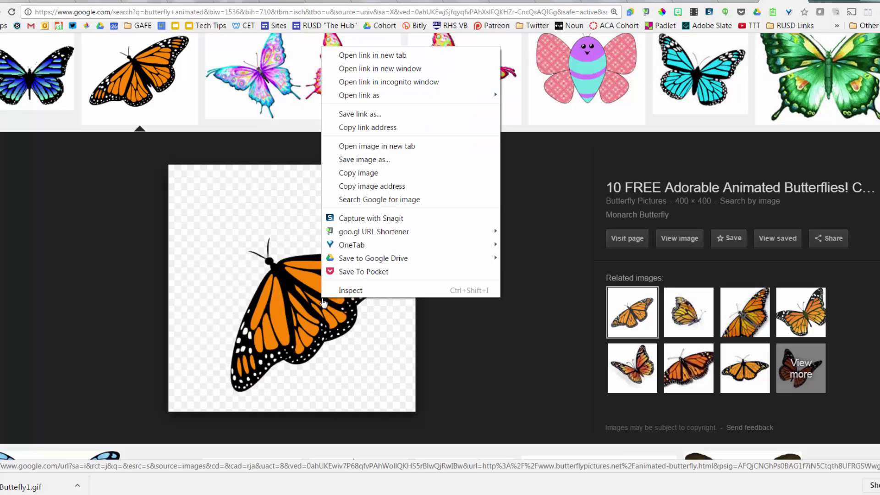
click(357, 173)
Paste the monarch onto the landscape slide, move and shrink it, then delete it
click(692, 1)
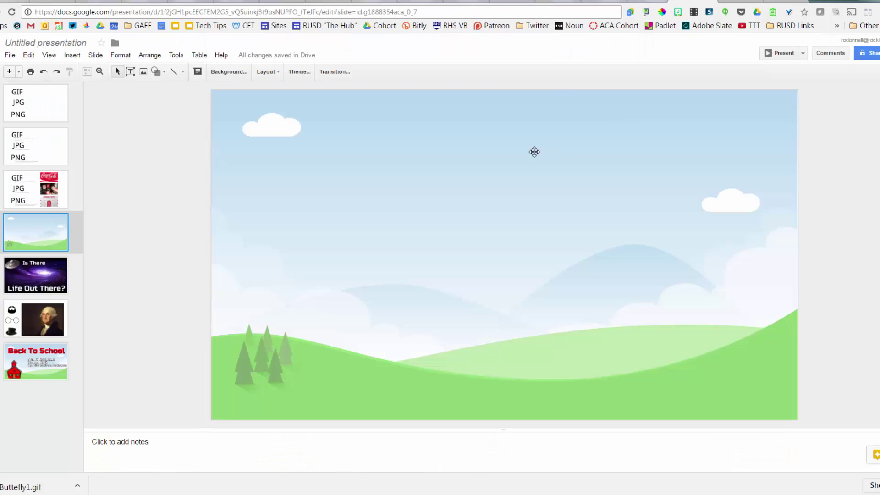
right_click(194, 161)
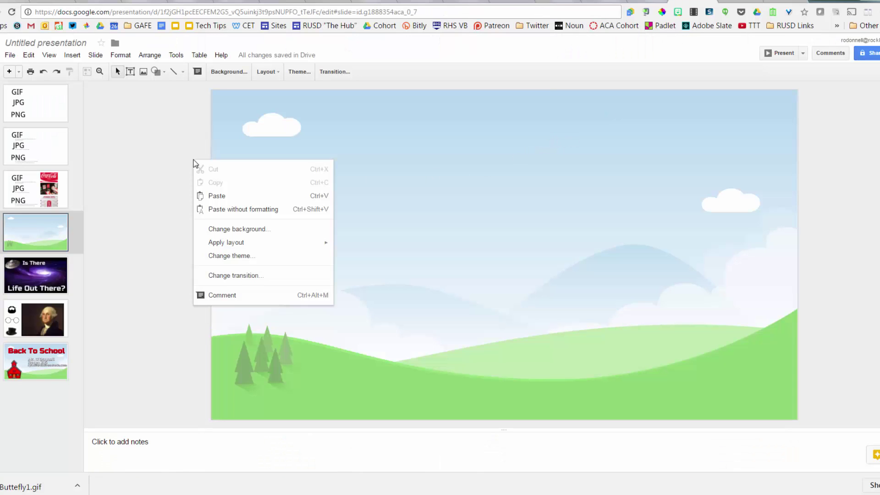
click(222, 197)
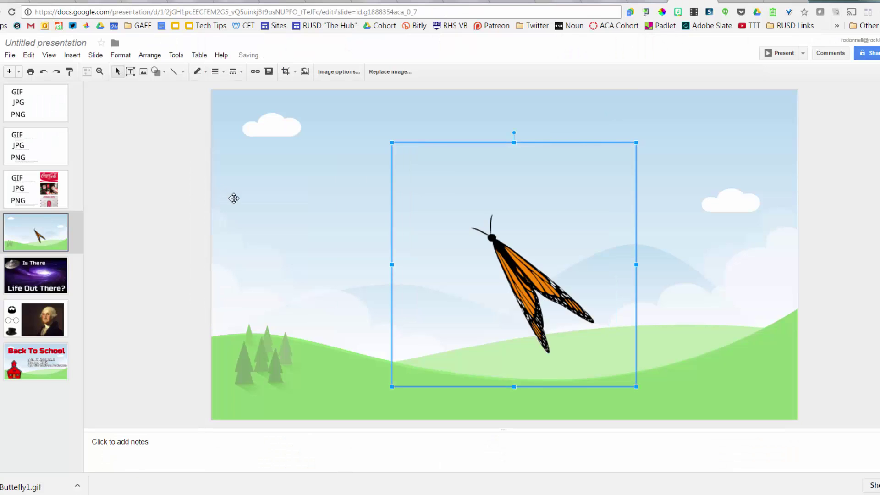
drag(524, 293, 653, 333)
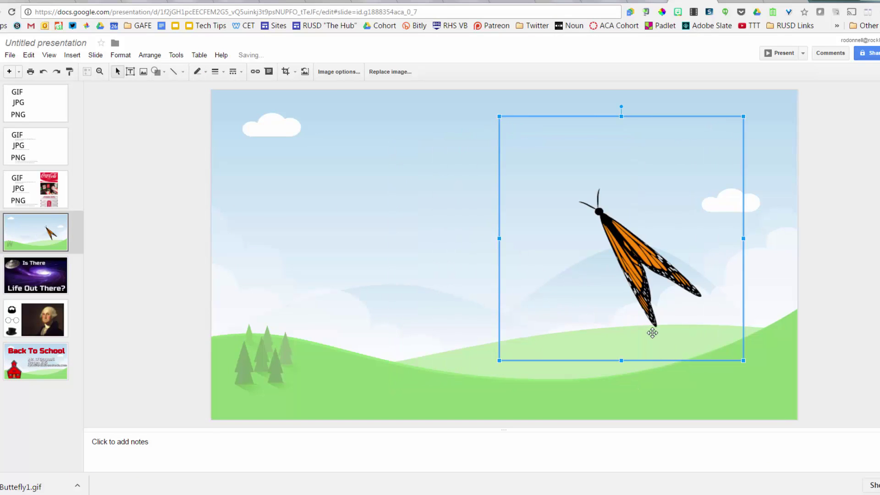
drag(499, 361, 612, 281)
click(851, 251)
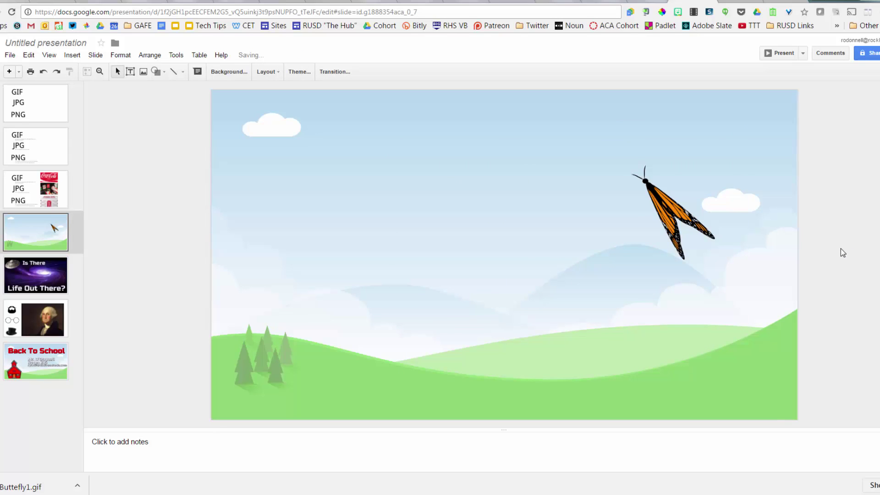
click(671, 224)
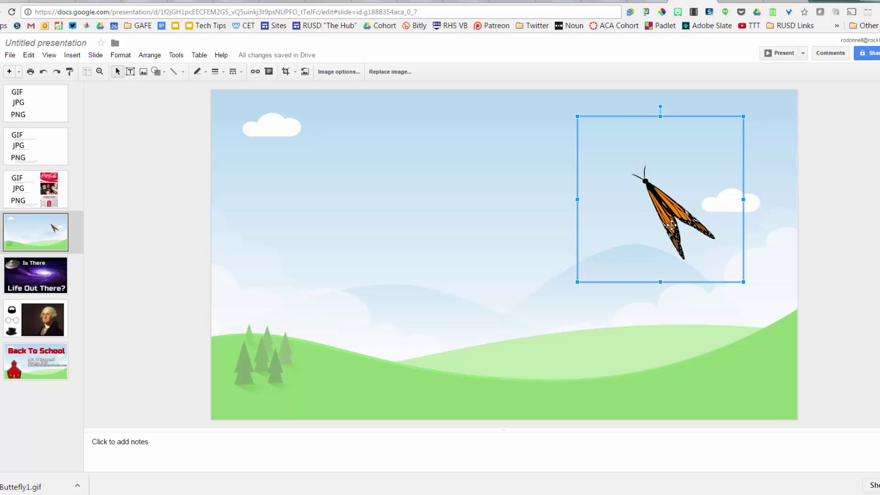
key(Delete)
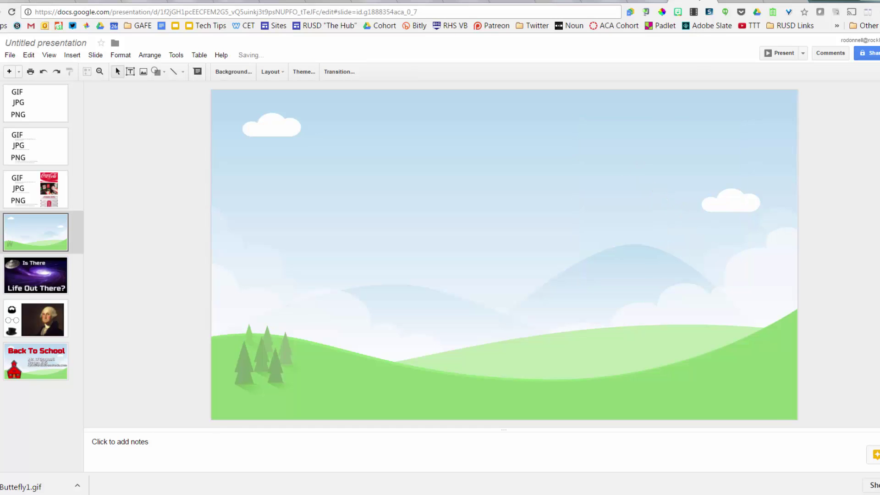
Save the animated monarch image as the GIF Buttefly1 in Downloads
click(743, 1)
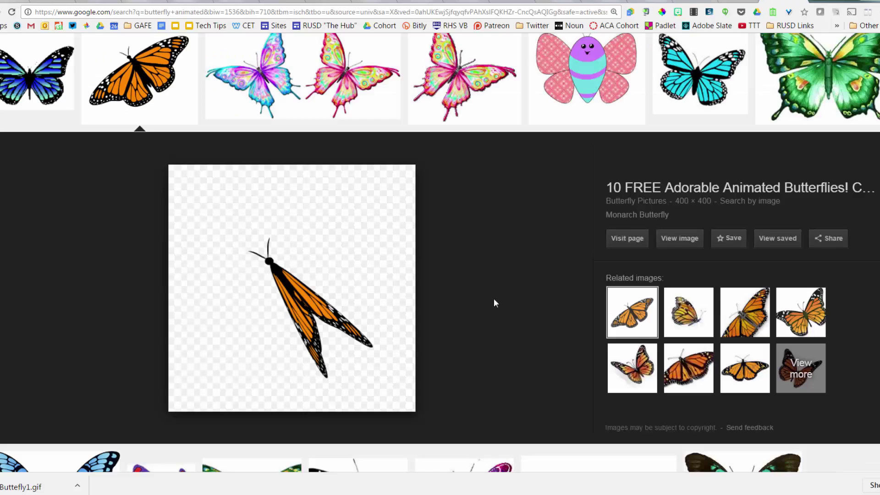
right_click(300, 302)
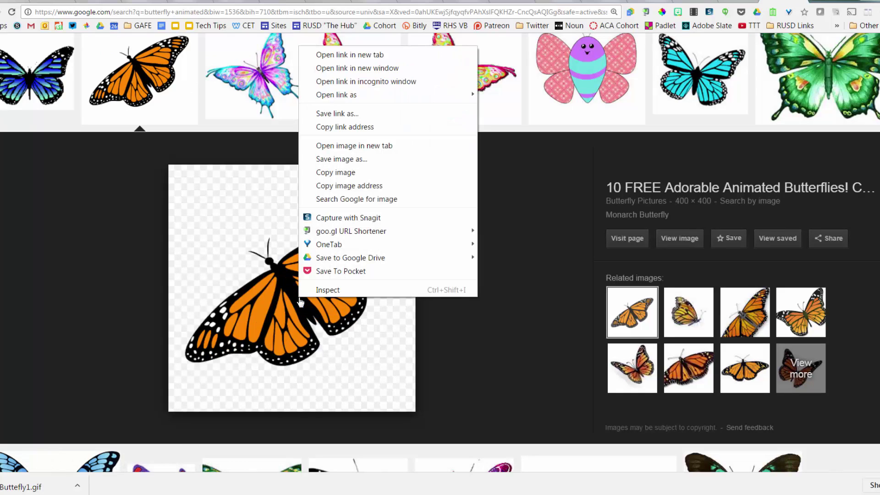
click(340, 160)
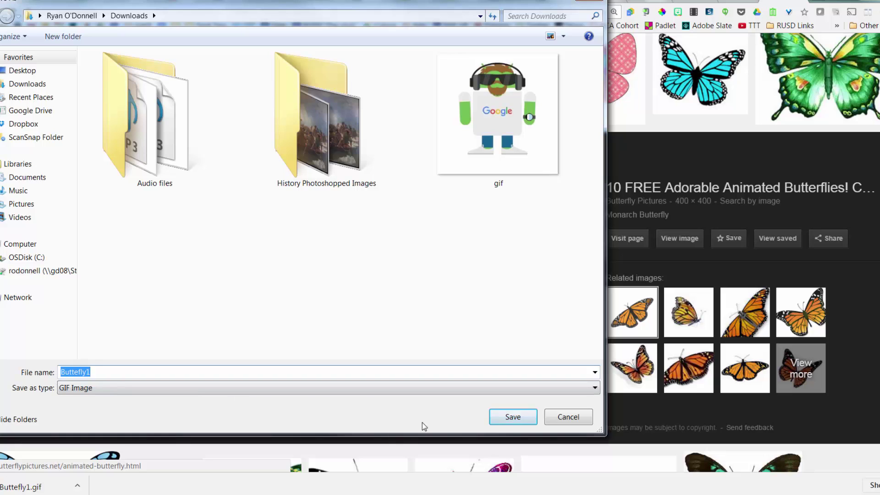
click(512, 418)
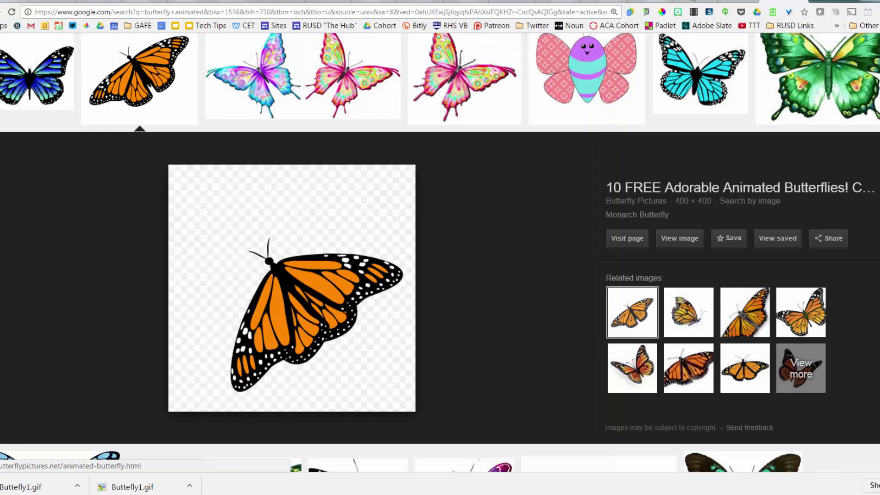
click(692, 2)
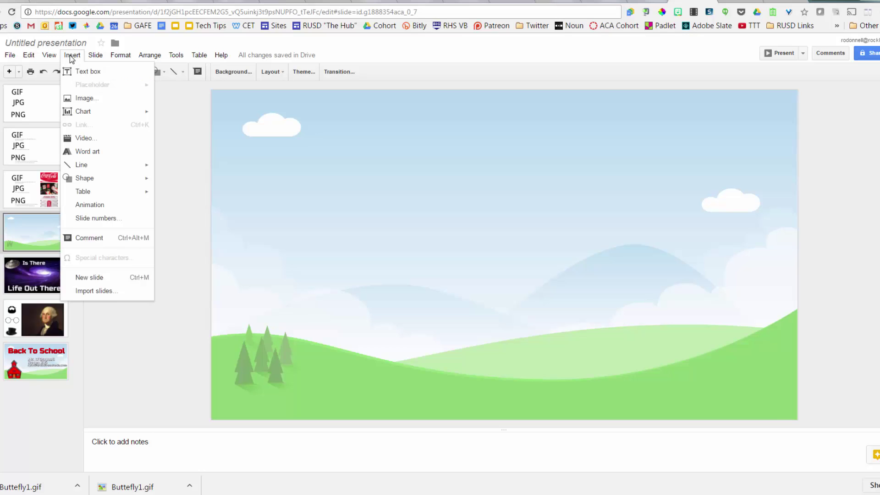
Upload Buttefly1 from Downloads as an image on the landscape slide
click(83, 98)
click(448, 278)
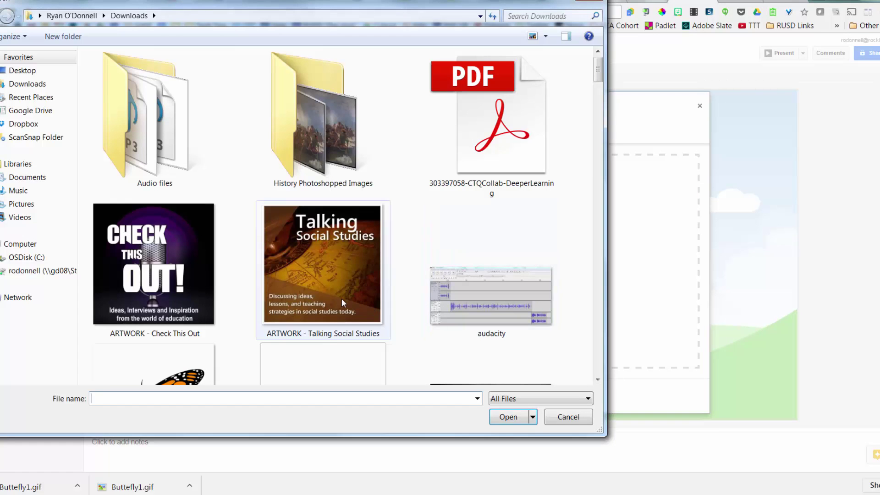
click(342, 299)
scroll(342, 299, down, 2)
click(146, 326)
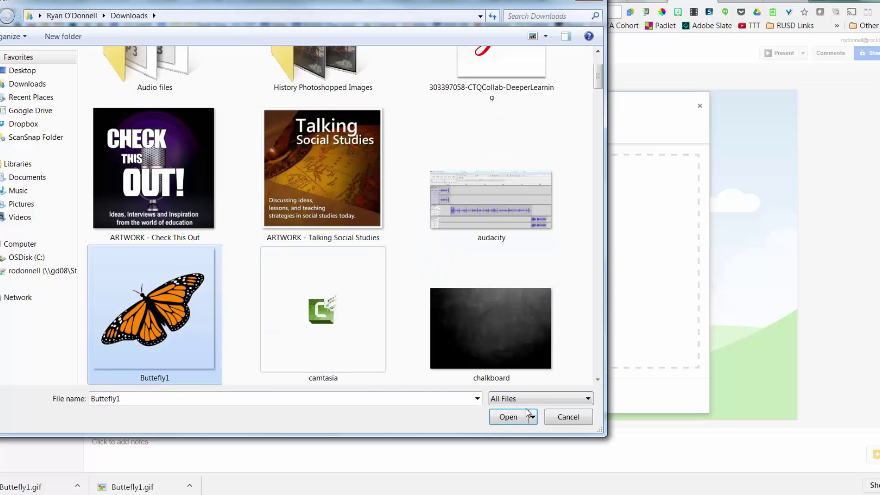
click(515, 416)
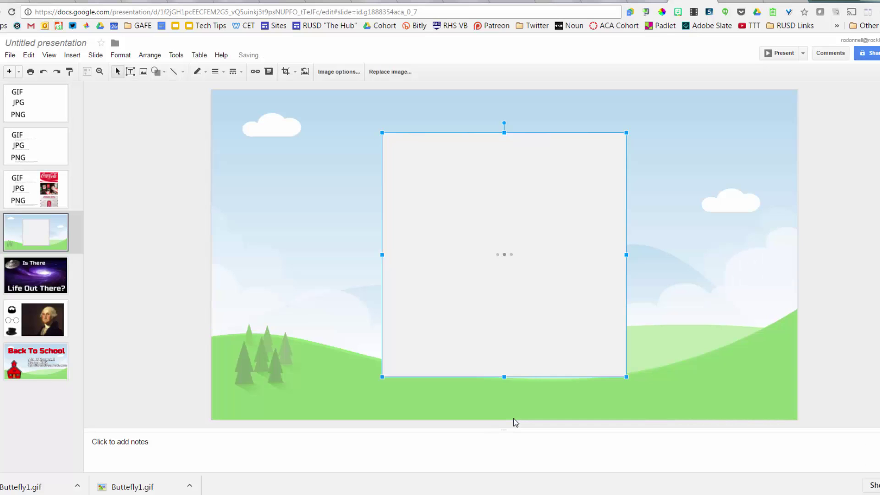
Move the butterfly to the upper right, shrink it and tilt it about 20° counter-clockwise
drag(566, 298, 733, 287)
drag(576, 346, 723, 275)
drag(746, 246, 726, 253)
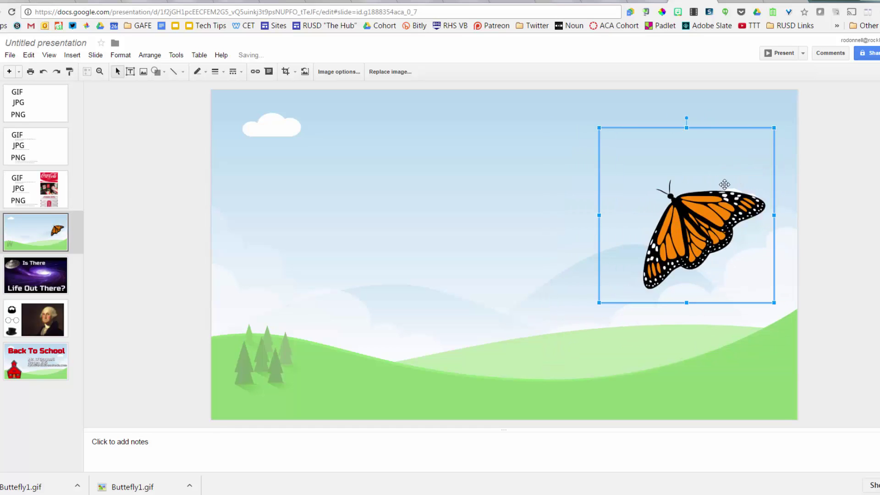
click(822, 217)
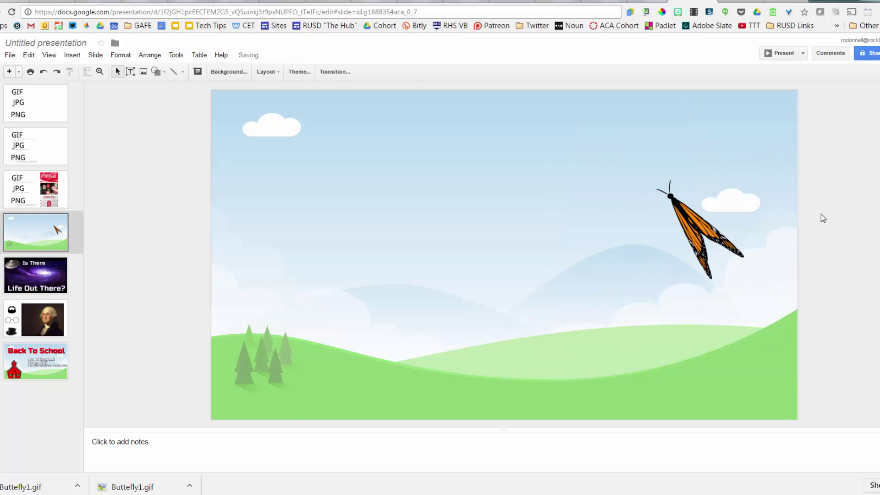
click(715, 219)
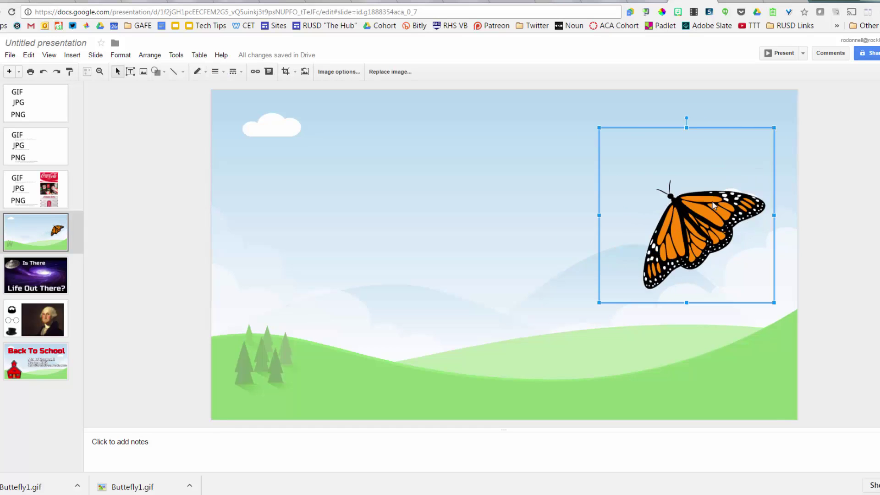
drag(685, 118, 654, 125)
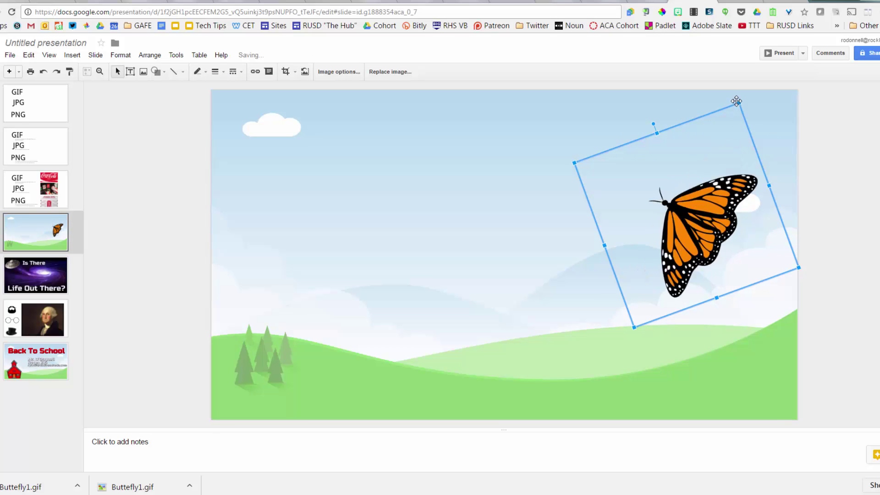
drag(736, 102, 762, 253)
click(829, 269)
click(694, 246)
Duplicate the butterfly, shrinking the copy and moving it to the left
right_click(694, 245)
click(714, 268)
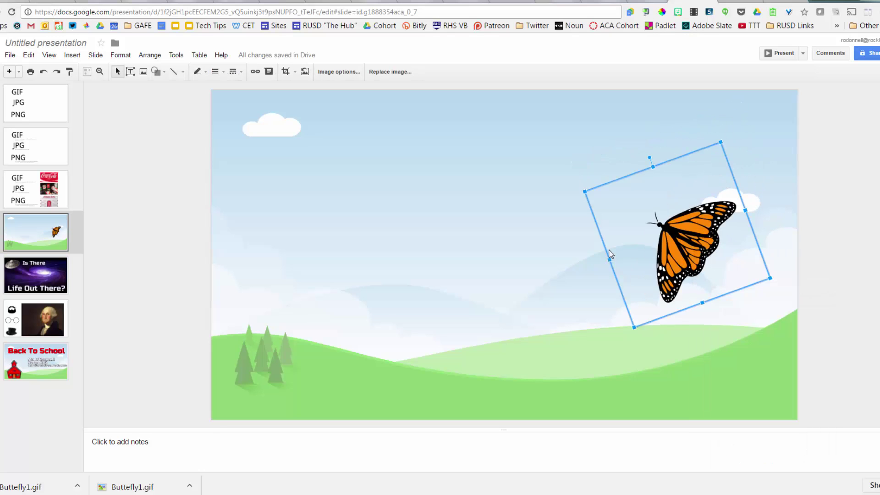
click(803, 147)
right_click(803, 147)
click(736, 187)
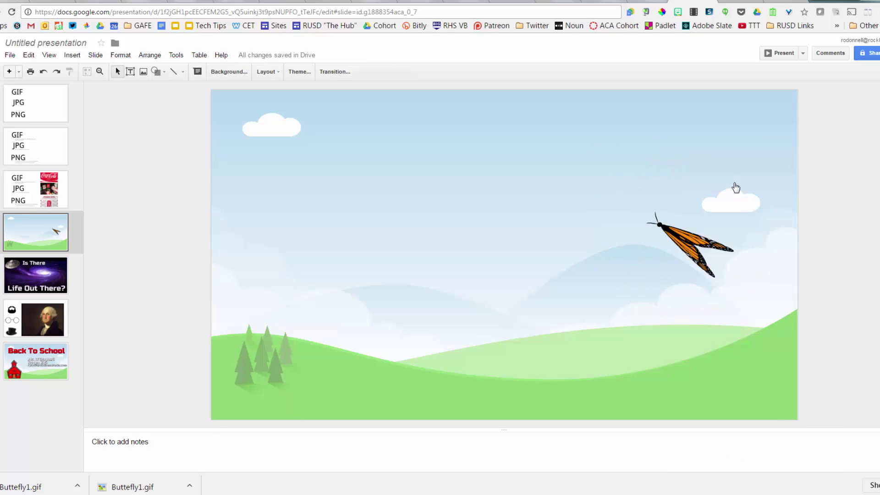
drag(639, 285, 506, 320)
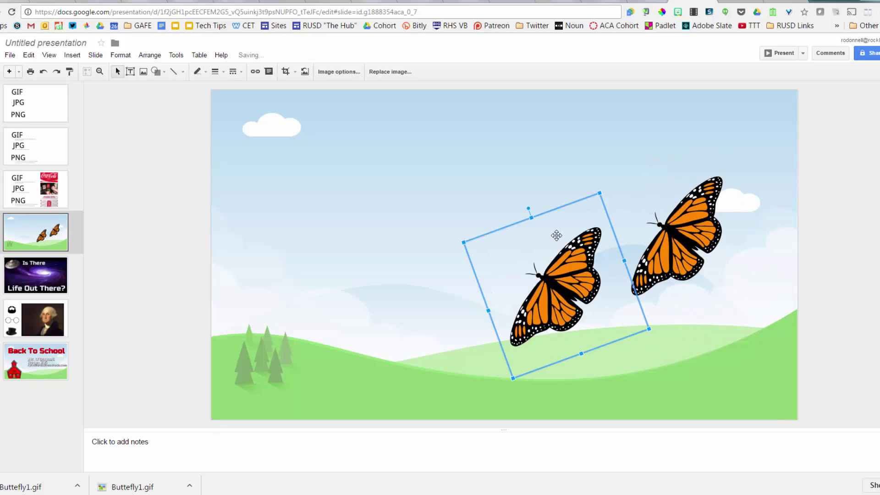
drag(600, 193, 546, 262)
drag(552, 313, 357, 285)
click(489, 318)
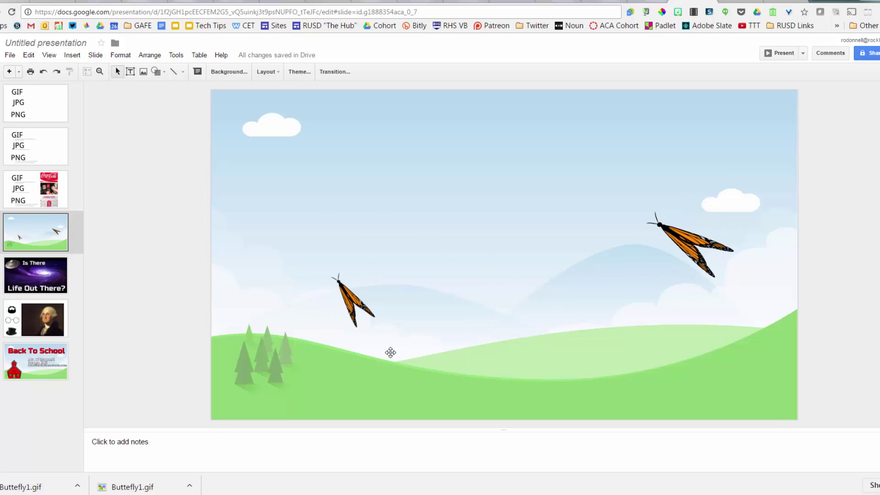
Delete the small and the large butterfly from the slide
click(357, 309)
key(Delete)
click(703, 252)
key(Delete)
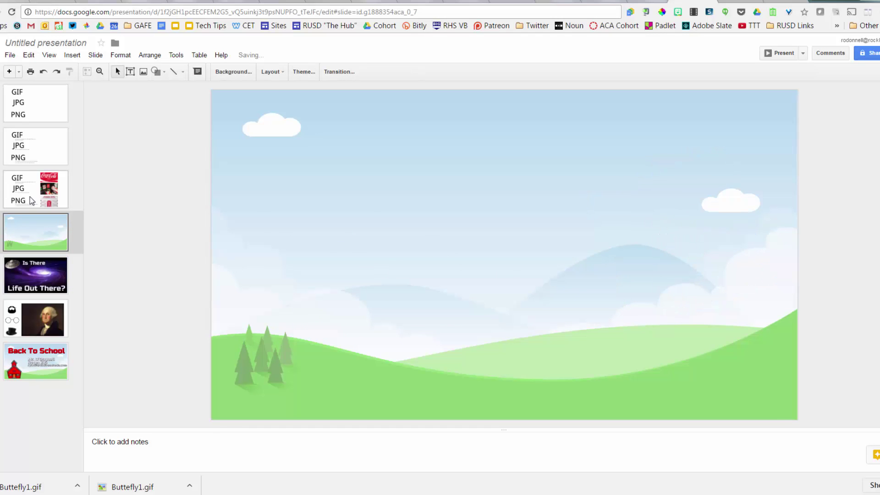
Change the image search query to just 'butterfly'
click(787, 1)
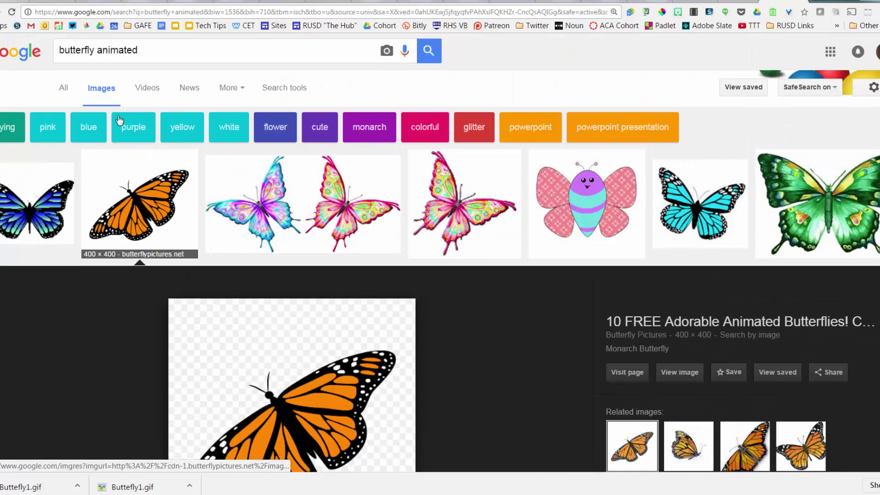
double_click(110, 49)
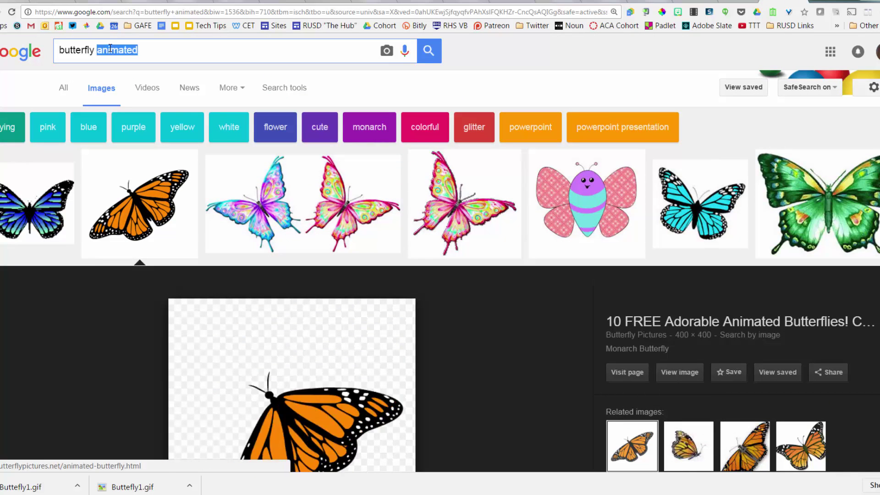
key(BackSpace)
key(Return)
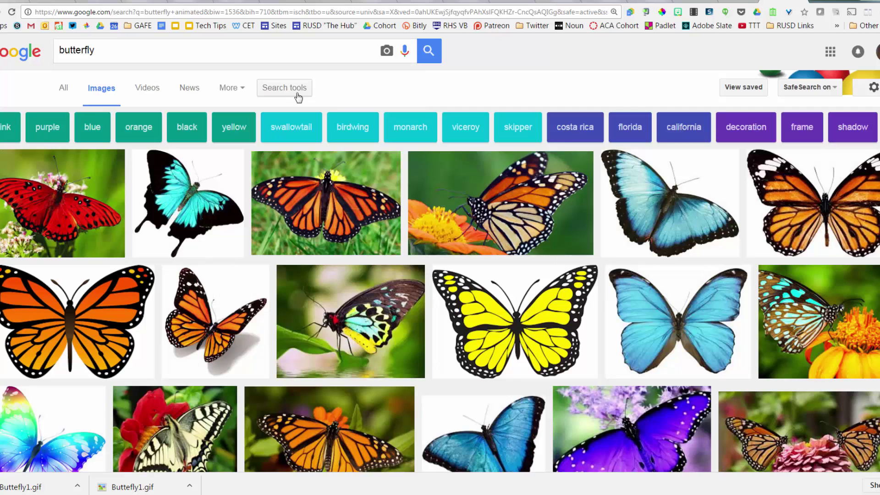
Filter results to orange, animated images and preview the animated monarch butterfly
click(297, 95)
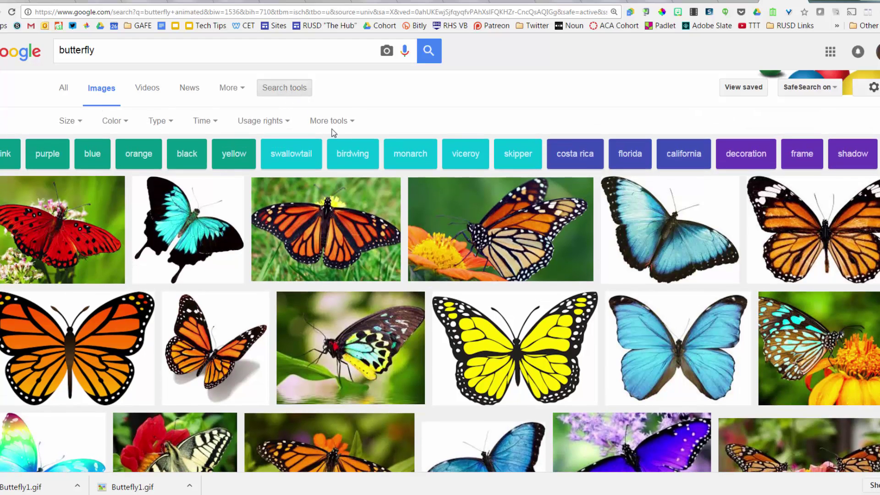
click(79, 125)
click(126, 123)
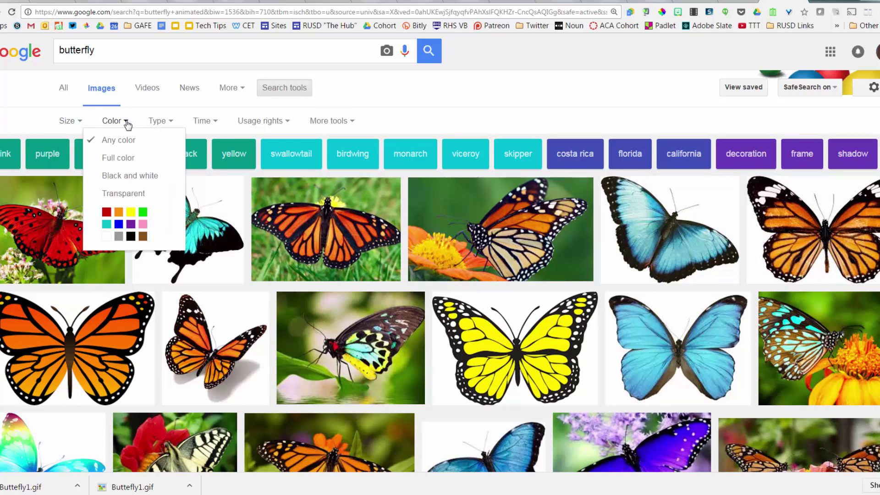
click(117, 217)
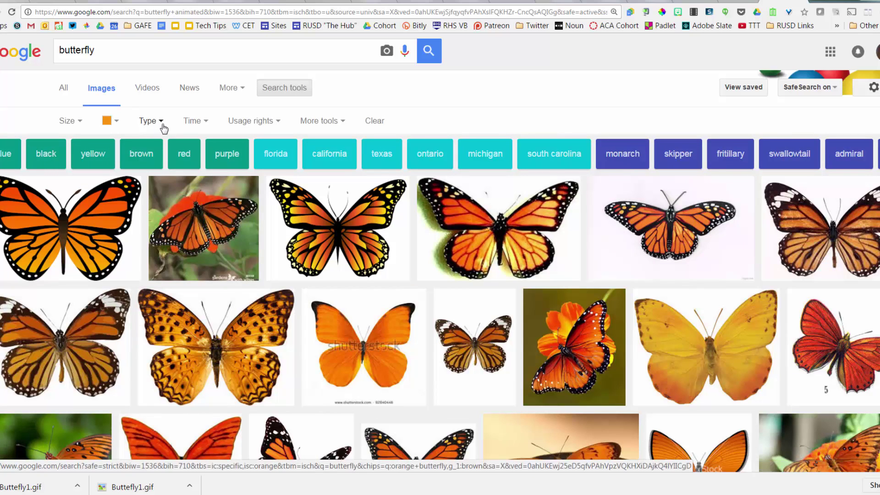
click(164, 127)
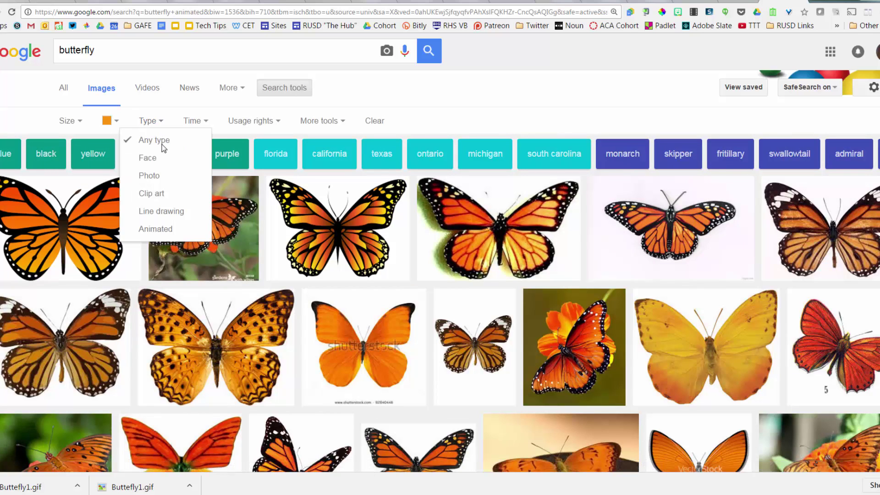
click(156, 231)
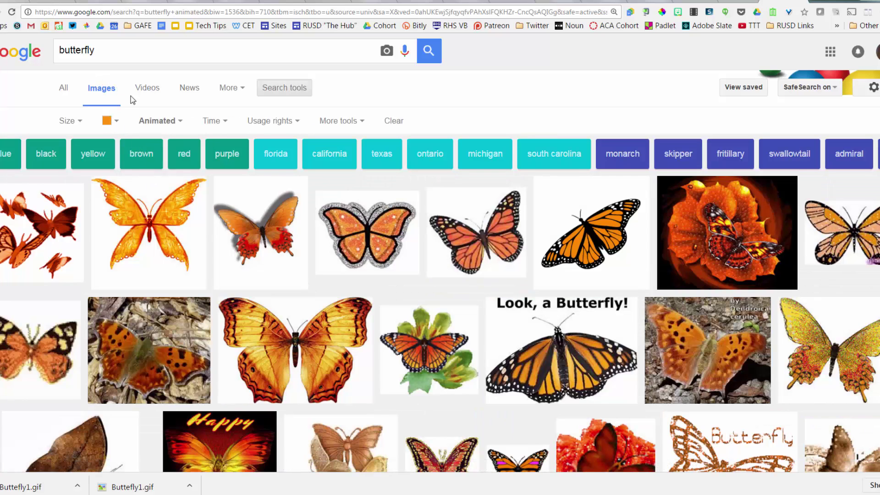
click(486, 239)
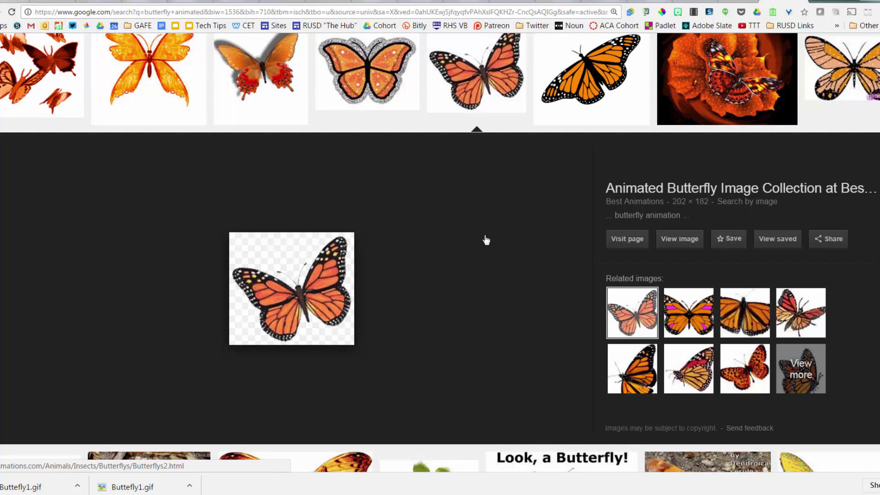
click(690, 2)
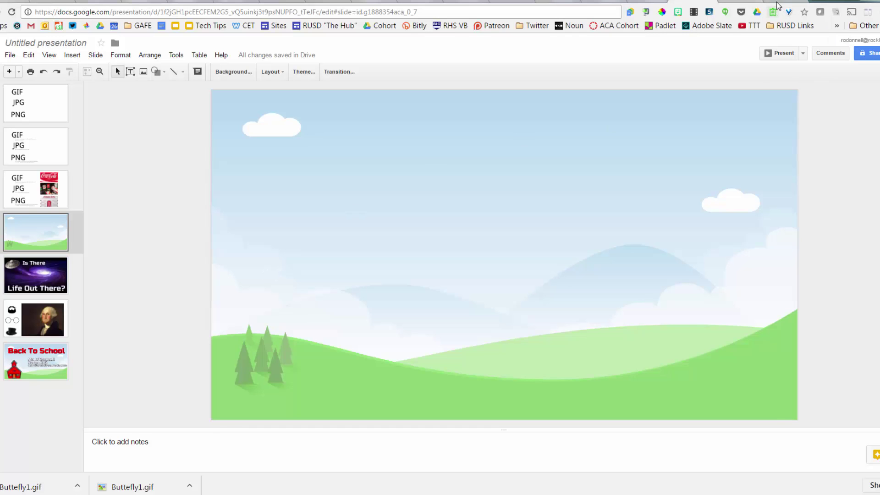
click(760, 1)
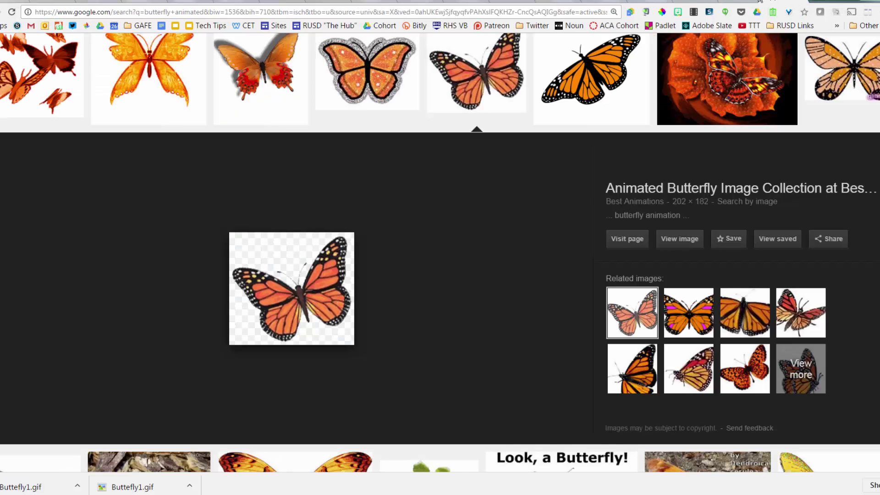
Go to google.com and search for 'school house'
click(452, 9)
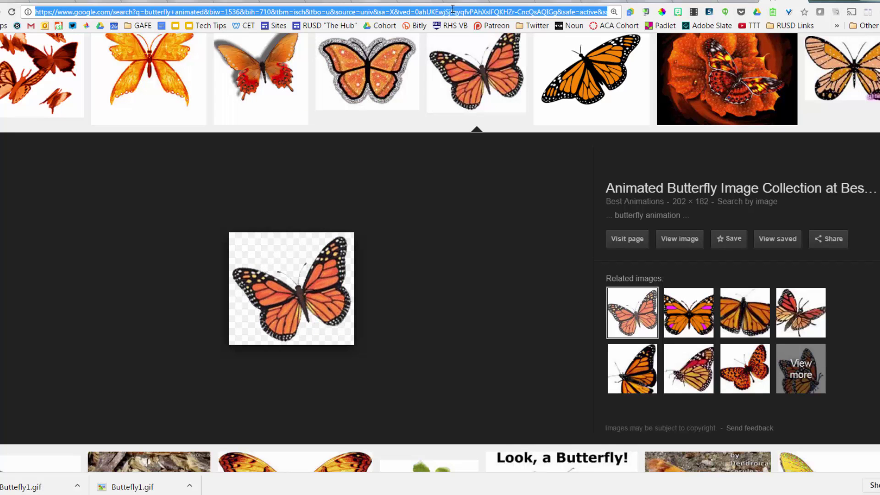
text(gg)
key(BackSpace)
text(oogle.com)
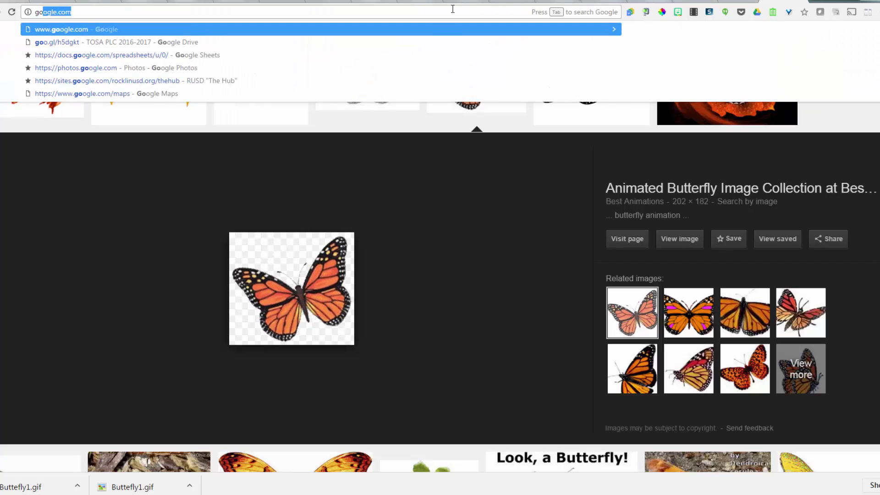
key(Return)
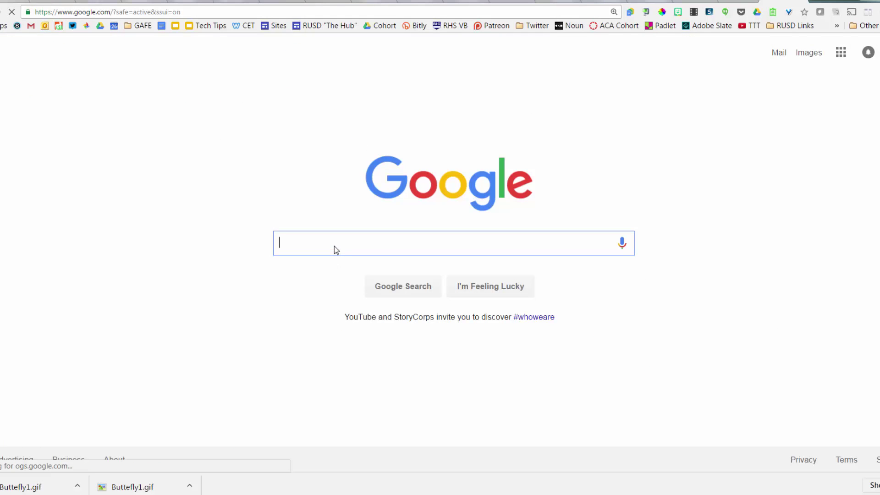
text(school house)
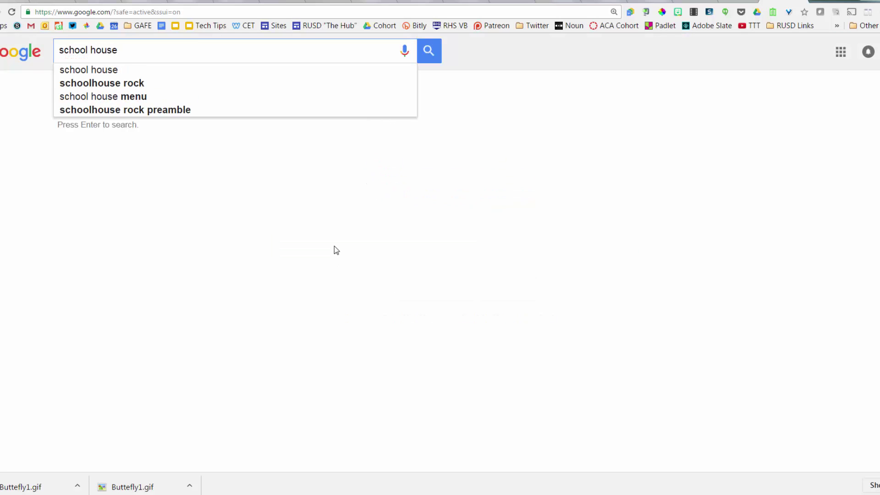
key(Return)
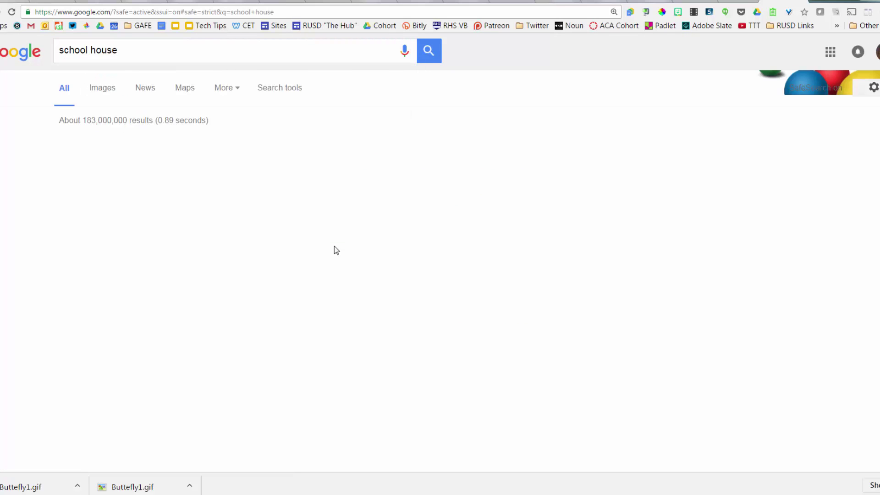
Copy the tree-and-schoolhouse clip art from the image results and return to Slides
click(103, 89)
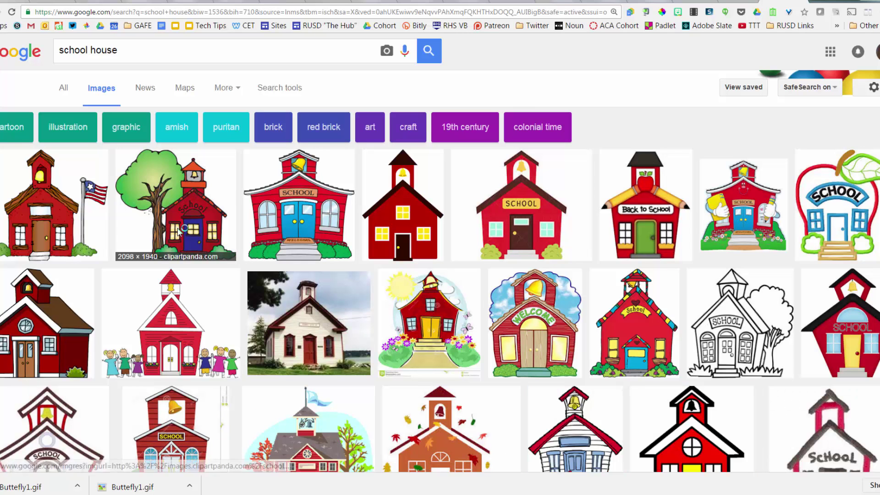
click(178, 230)
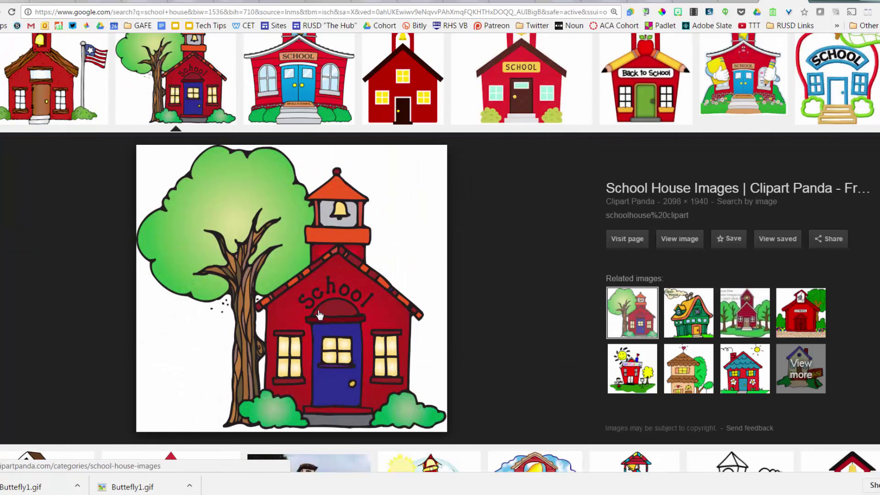
right_click(322, 293)
click(349, 163)
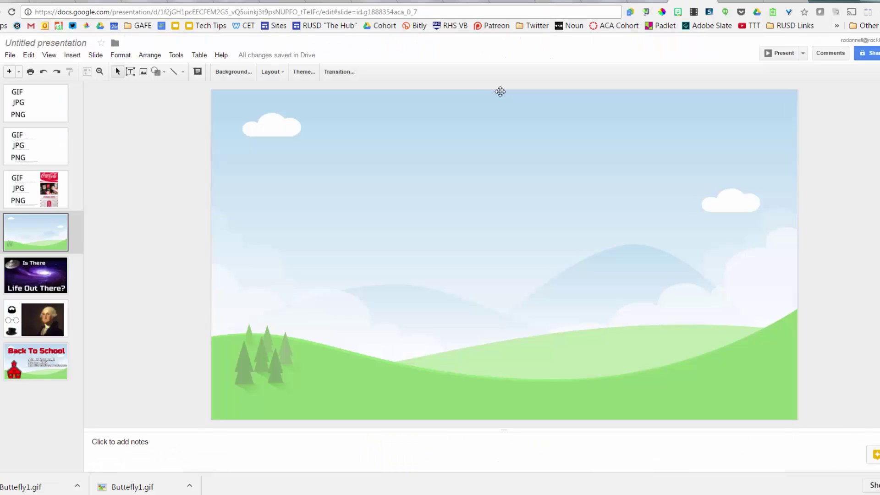
click(642, 1)
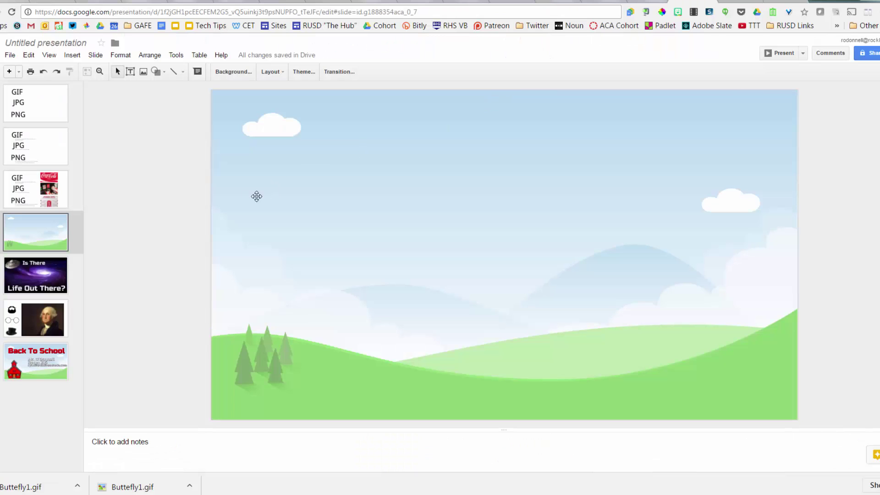
Paste the schoolhouse clip art, shrink it into the lower left, then delete it
right_click(193, 208)
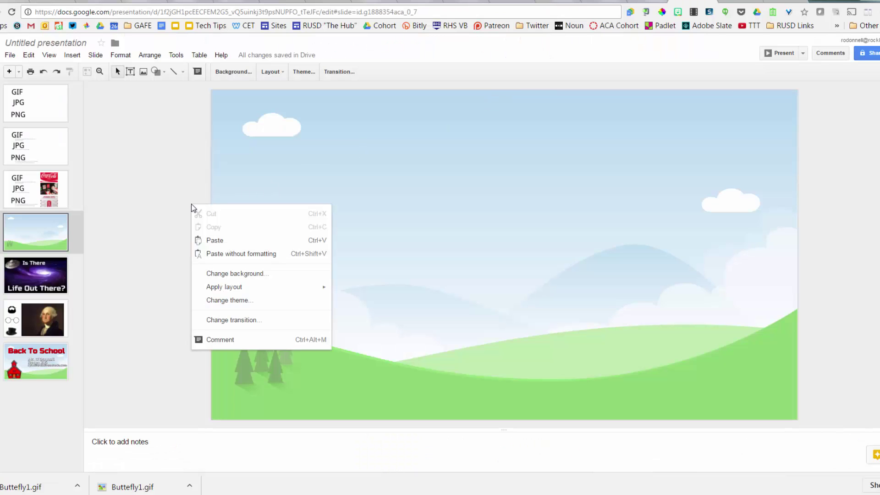
click(225, 243)
drag(562, 309, 451, 279)
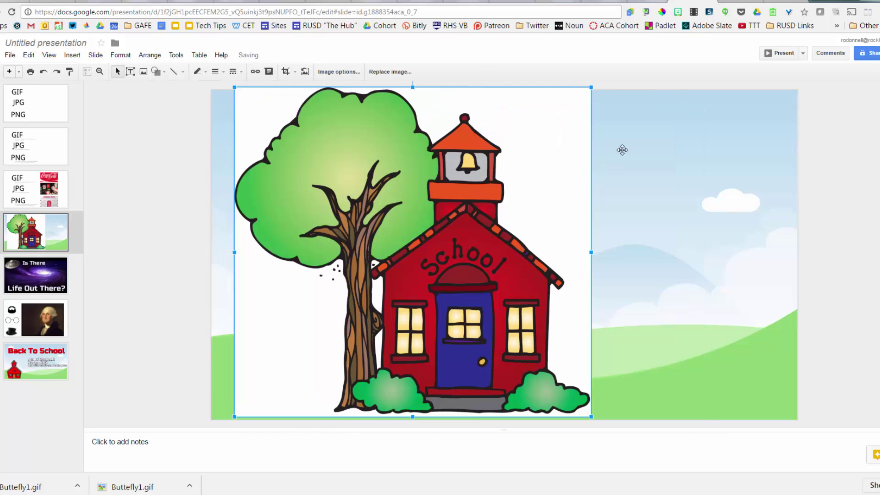
drag(557, 110, 471, 199)
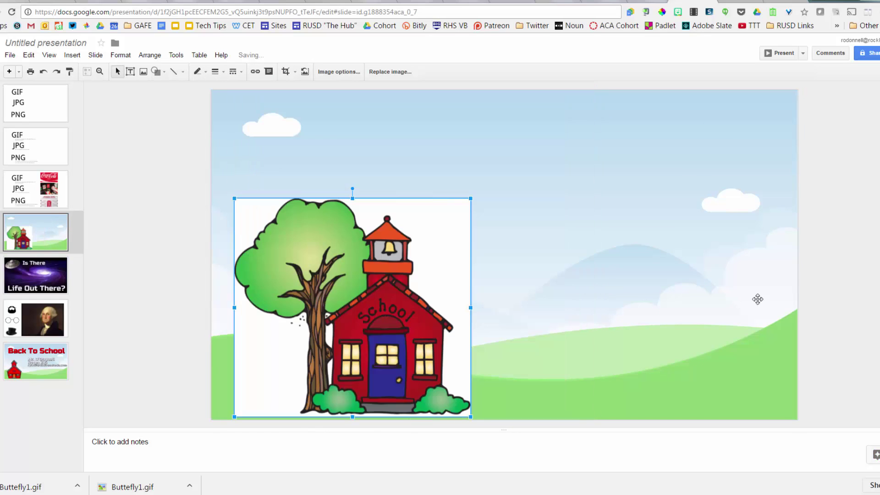
click(846, 278)
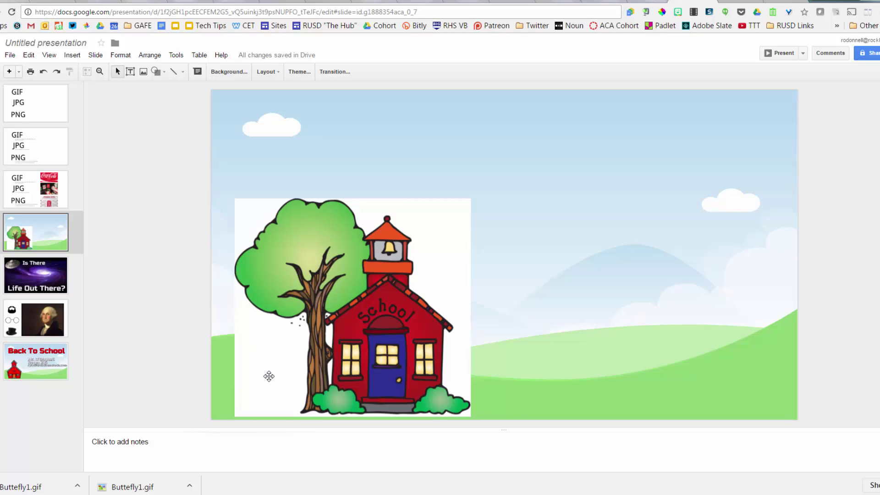
drag(265, 371, 264, 367)
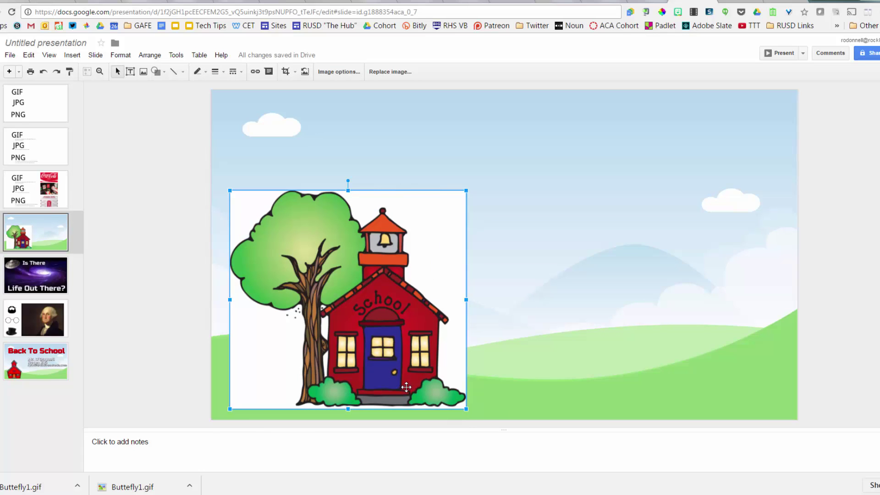
key(Delete)
Refine the Google Images search to 'school house transparent'
key(ctrl+Tab)
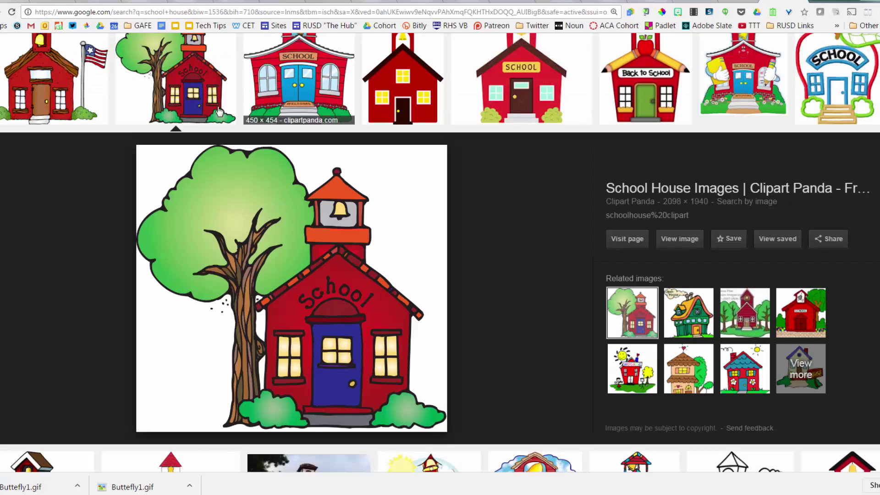
scroll(140, 50, up, 3)
click(140, 49)
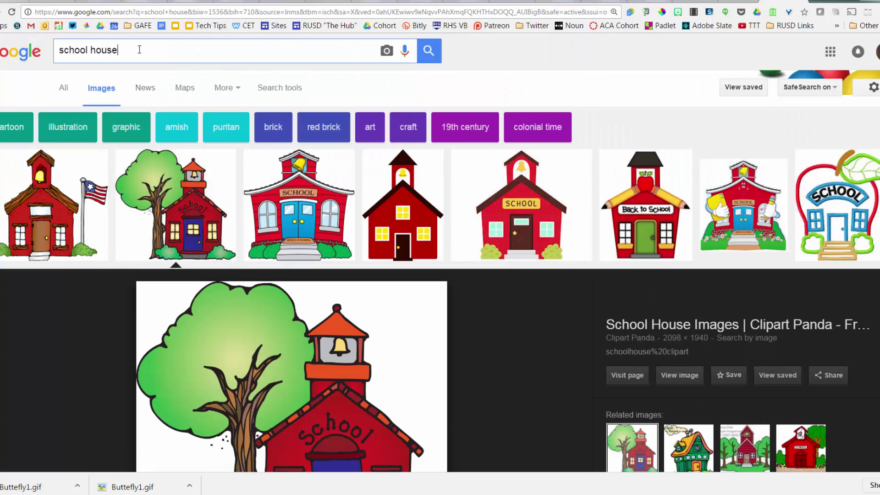
text(tra)
key(BackSpace)
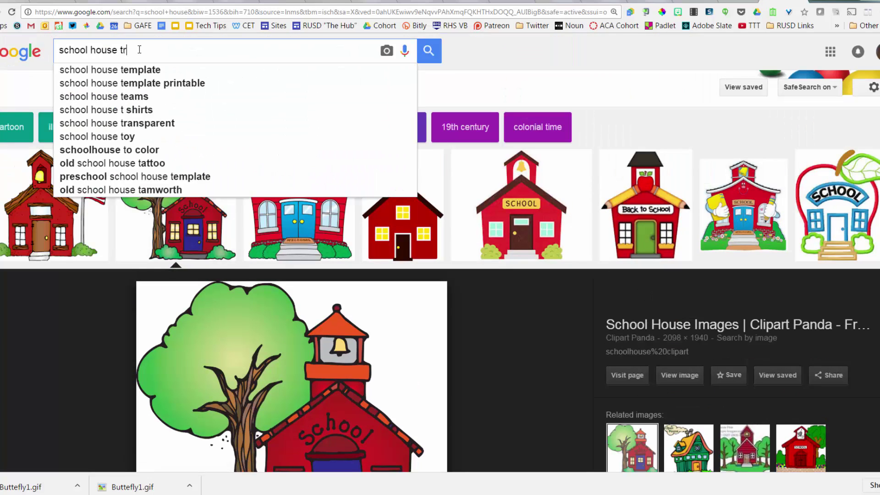
text(ran)
key(Down)
key(Return)
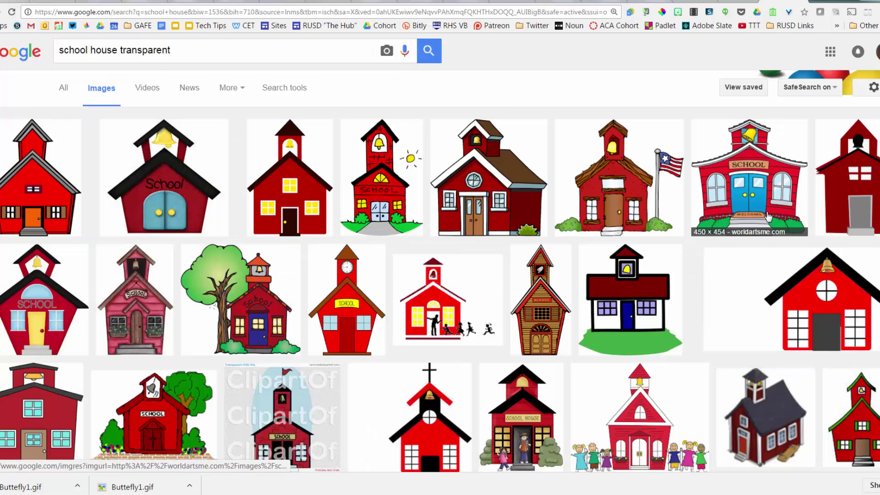
Copy the red schoolhouse clipart from its preview and return to Google Slides
click(23, 188)
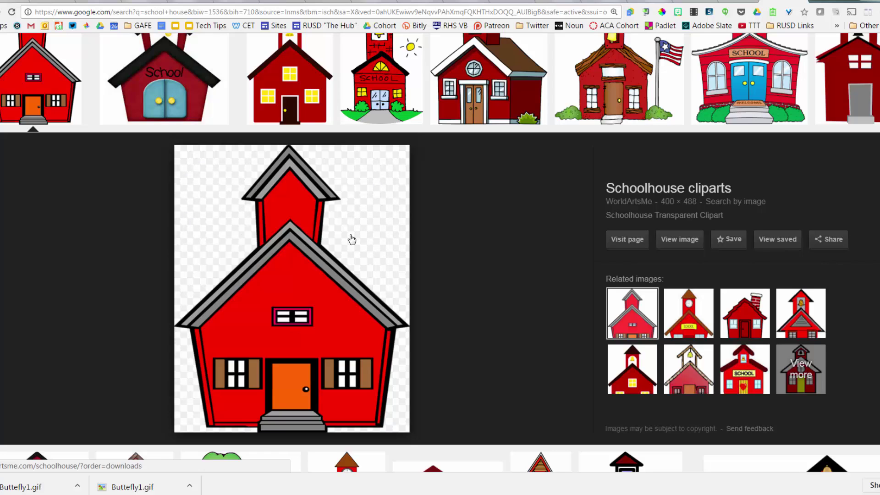
right_click(298, 242)
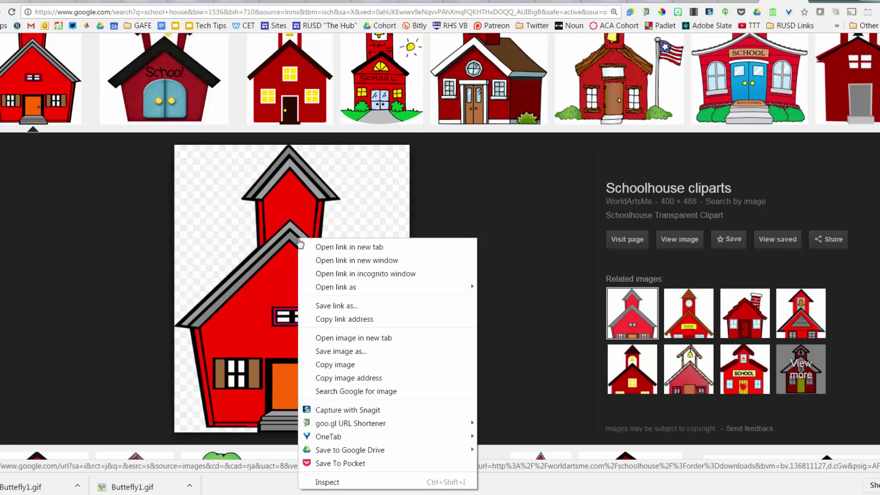
click(326, 366)
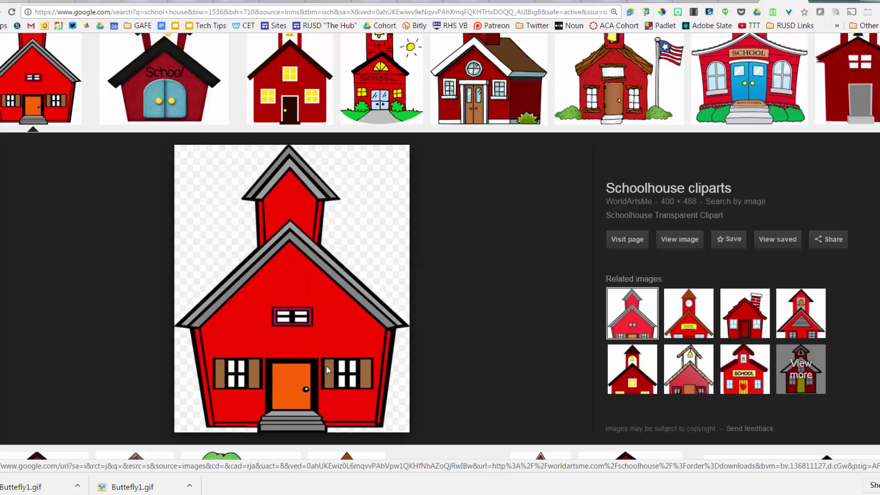
click(691, 2)
Paste the schoolhouse onto the landscape slide, shrink it and set it on the lower-left hills
right_click(182, 168)
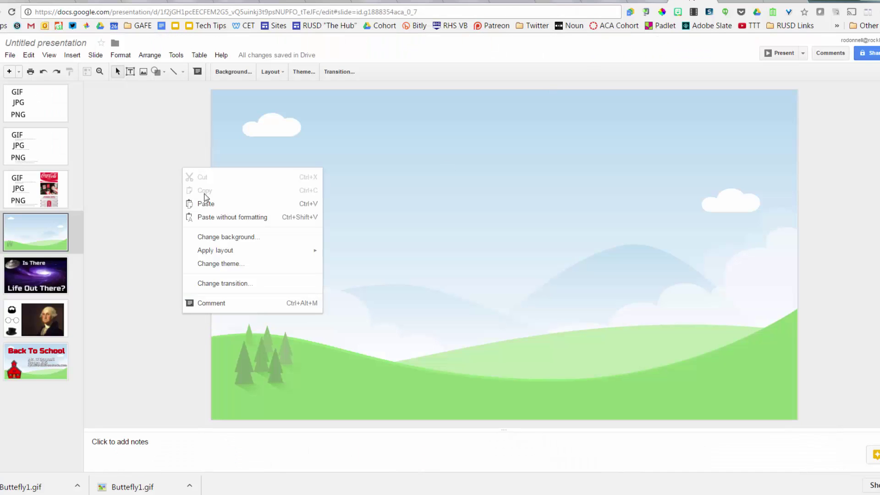
click(206, 203)
drag(554, 311, 390, 286)
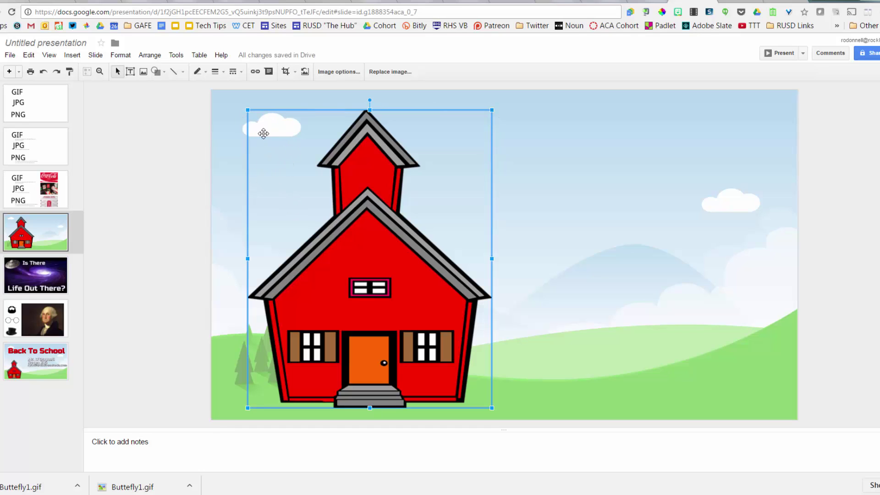
drag(281, 146, 328, 206)
drag(406, 294, 318, 293)
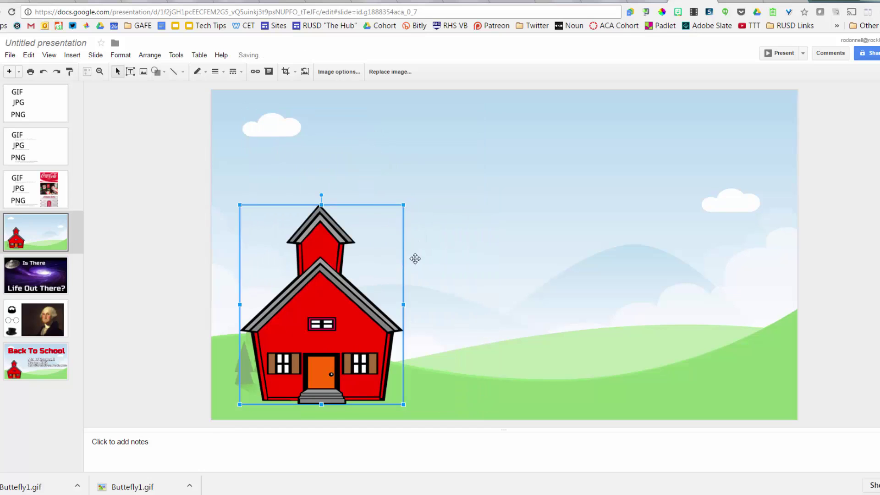
click(175, 242)
click(301, 316)
drag(301, 316, 294, 320)
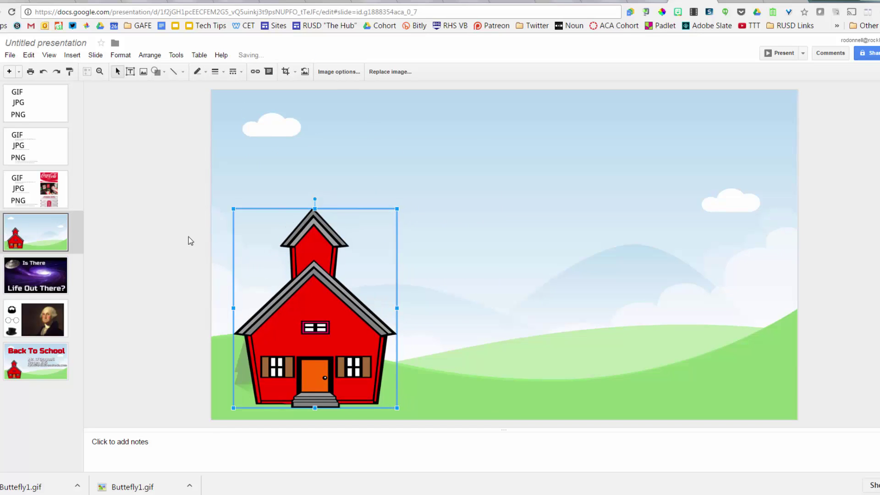
click(189, 237)
click(72, 55)
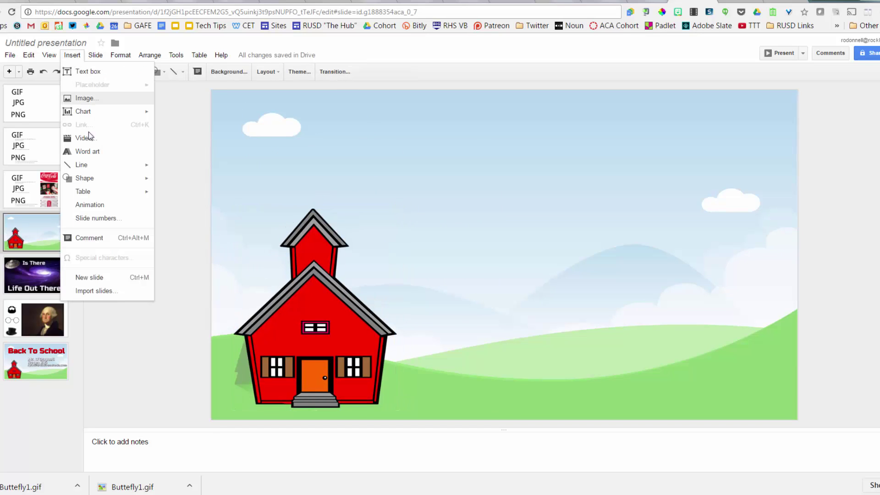
Insert word art reading 'Back To School' and move it toward the top
click(94, 154)
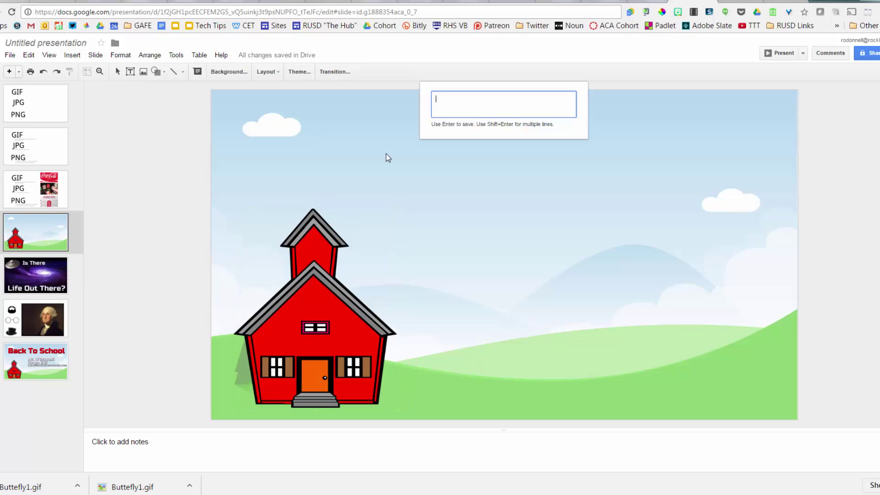
text(B)
text(To School)
key(Return)
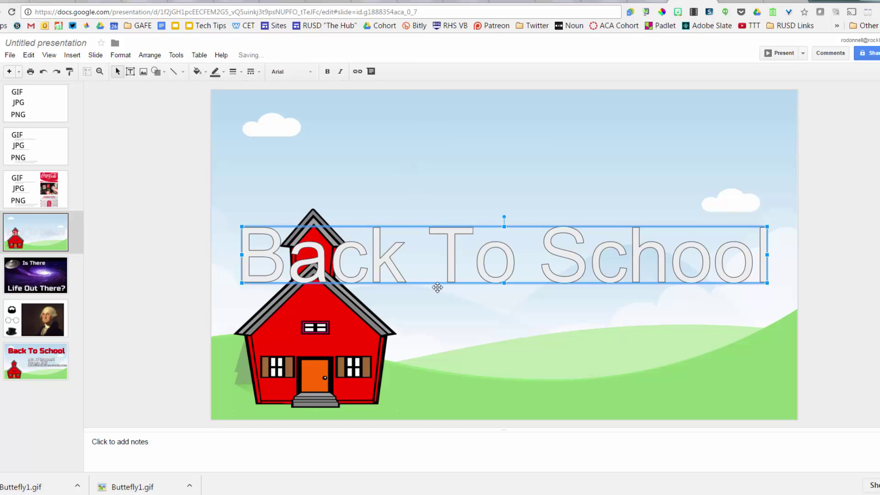
drag(390, 262, 382, 164)
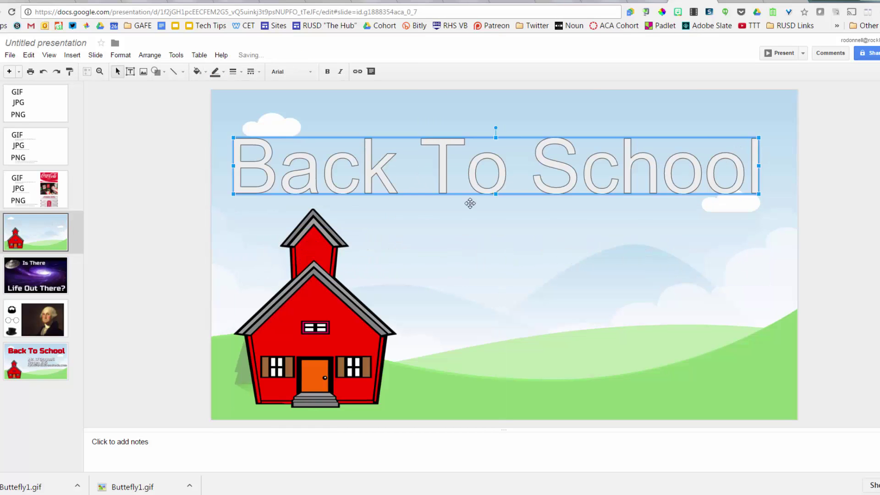
Set the title font to Russo One, stretch it across the top, and fill it red
click(300, 74)
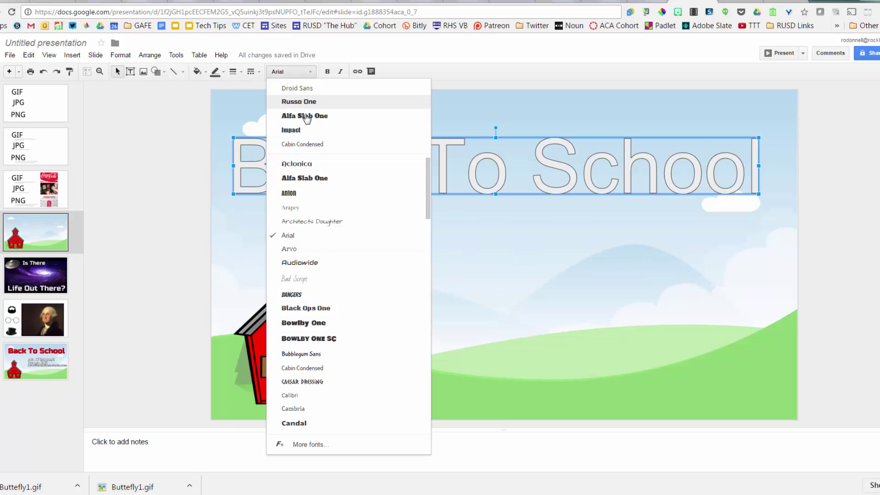
click(305, 104)
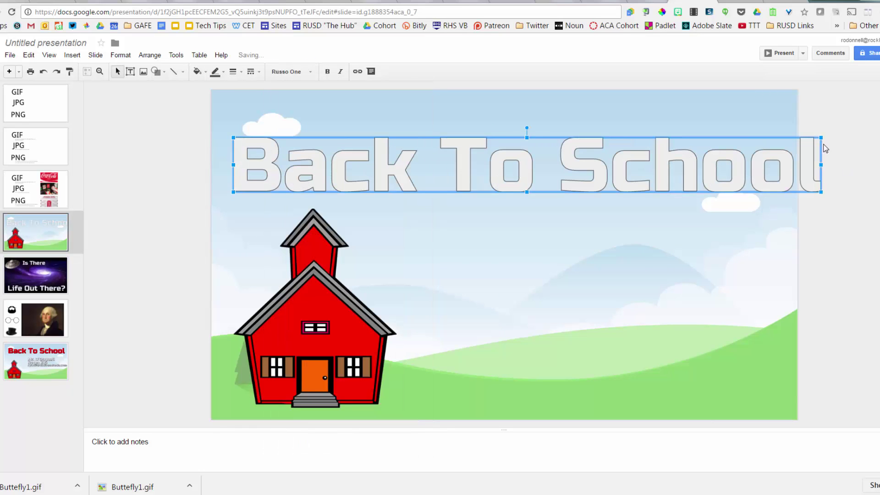
drag(820, 137, 670, 151)
drag(582, 171, 620, 159)
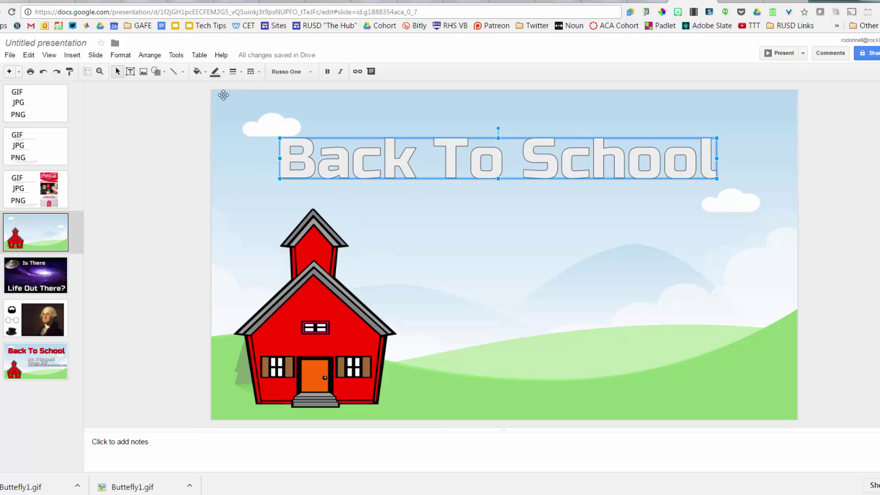
click(197, 71)
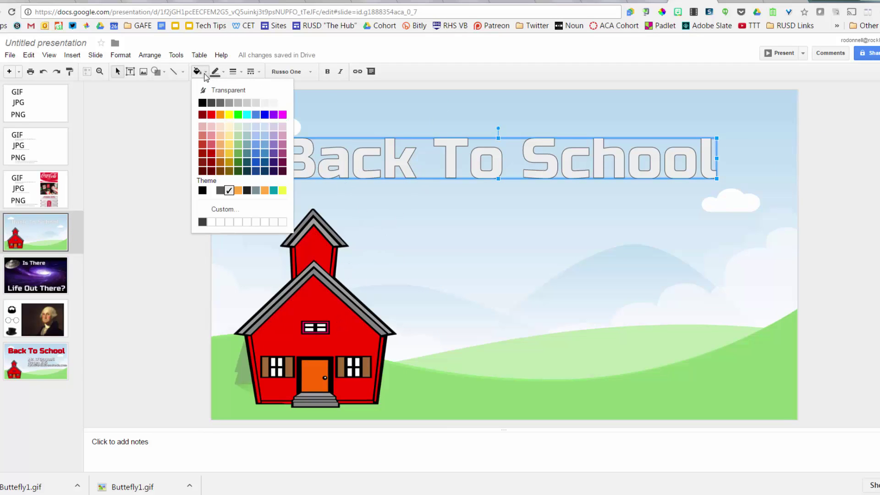
click(211, 114)
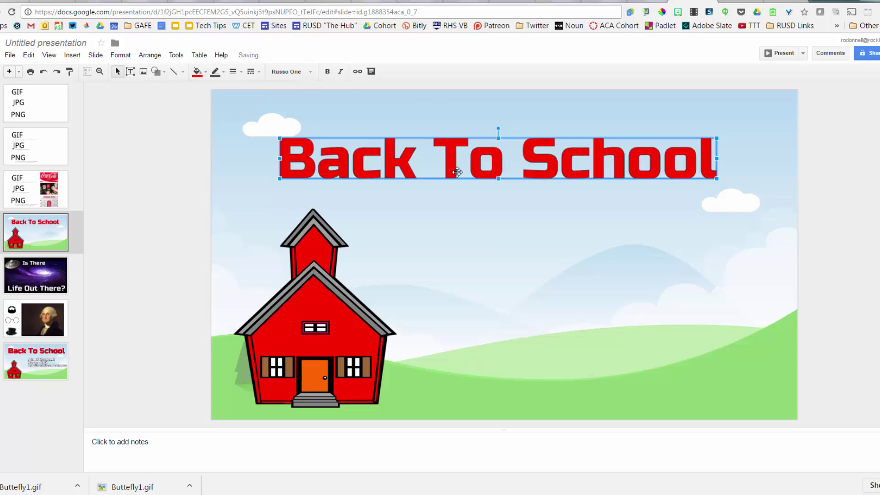
Sample the schoolhouse red with ColorPick Eyedropper and copy its hex value FF0000
click(662, 13)
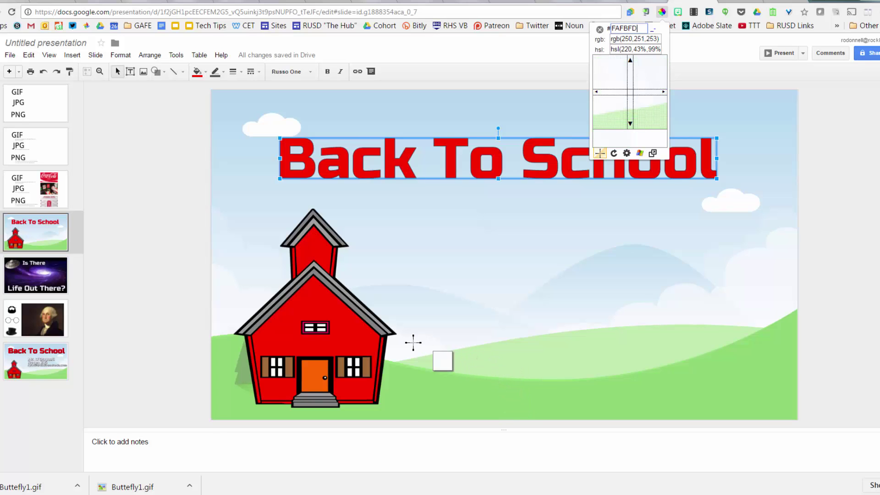
click(355, 334)
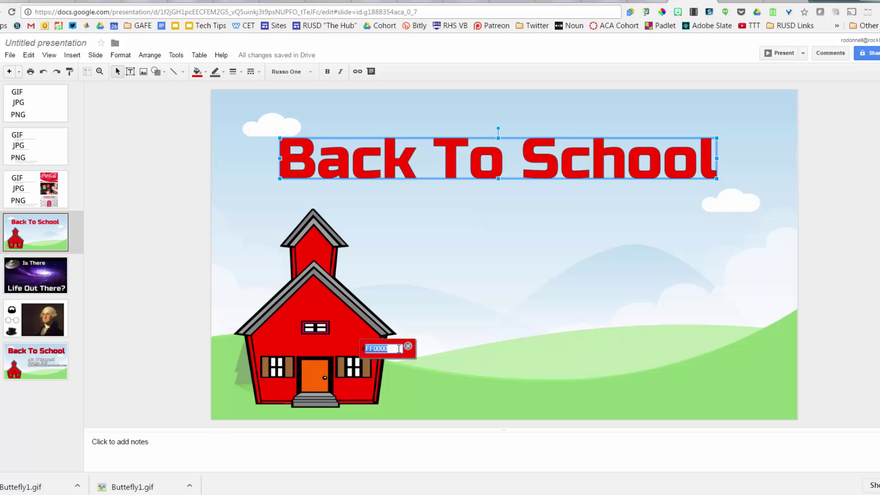
right_click(384, 350)
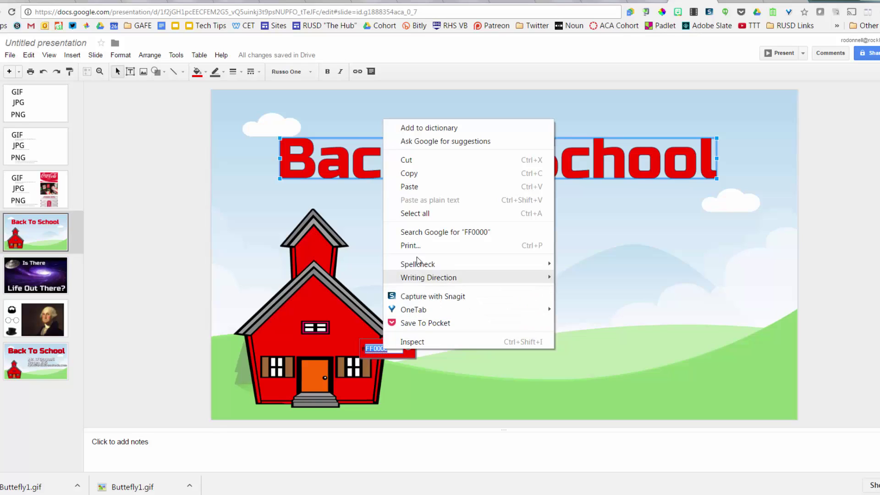
click(410, 173)
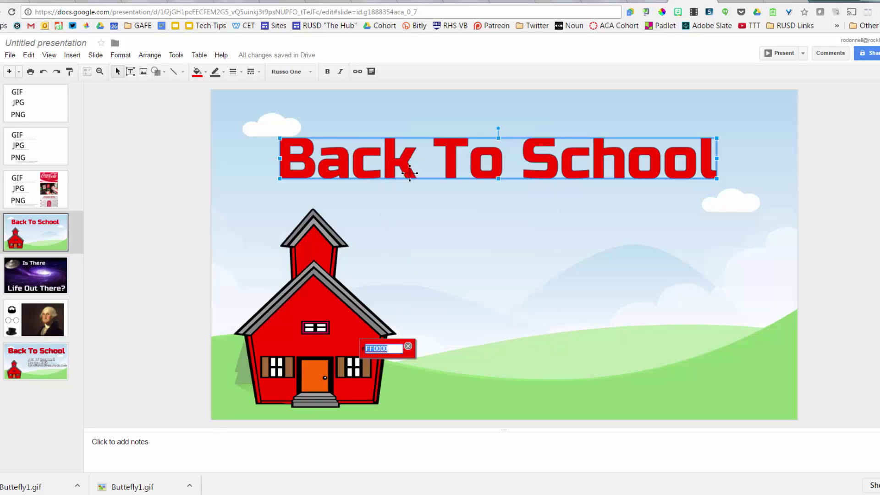
click(408, 348)
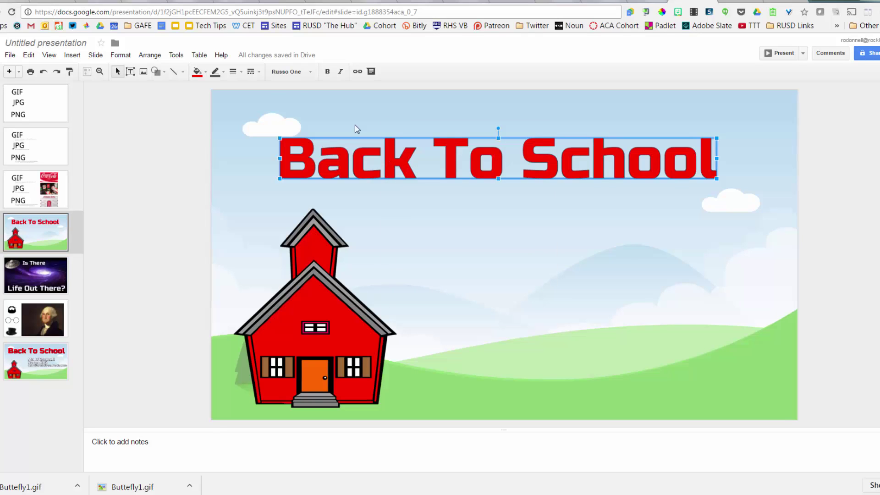
click(205, 72)
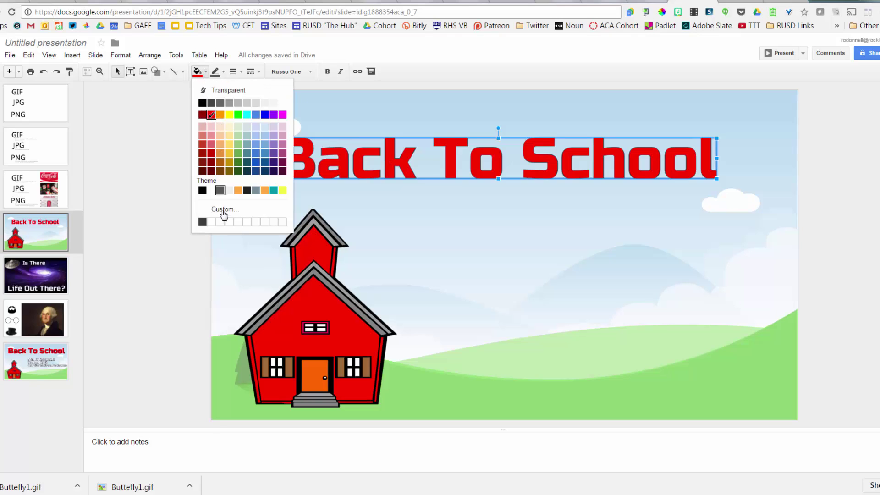
Apply custom fill #ff0000ff to the title, then duplicate it with Ctrl+D
click(219, 210)
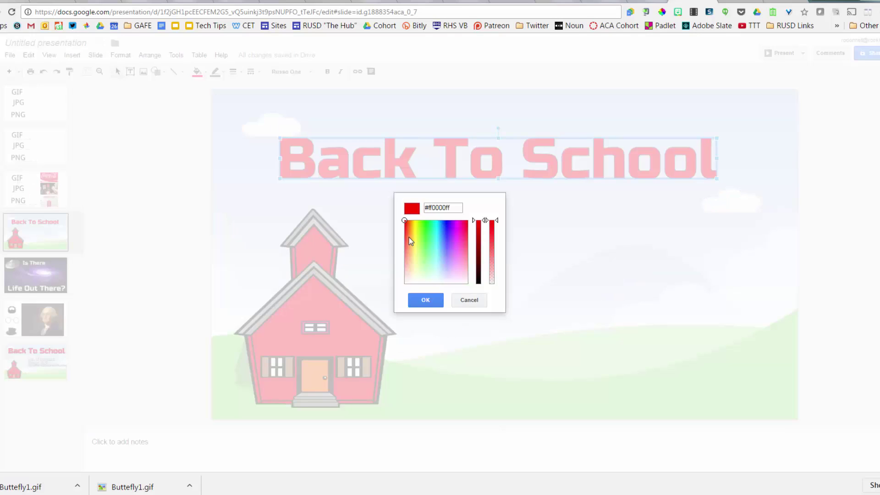
drag(456, 210, 414, 210)
click(453, 288)
click(426, 301)
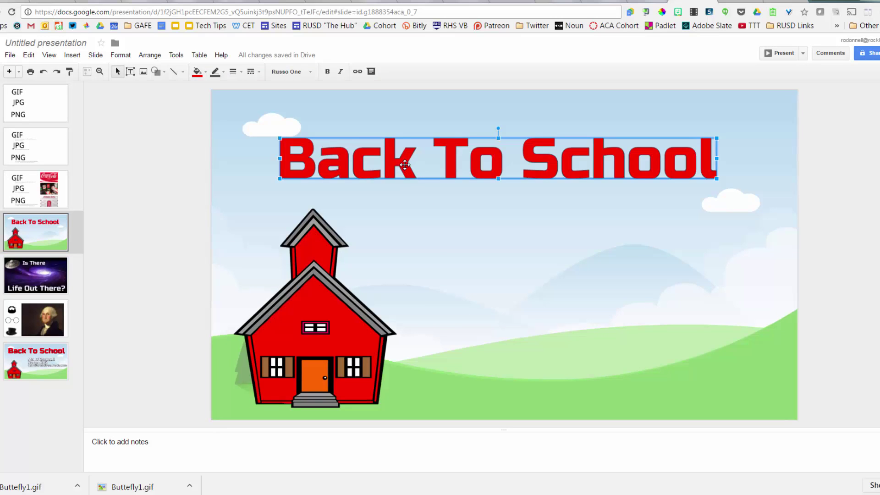
key(ctrl+d)
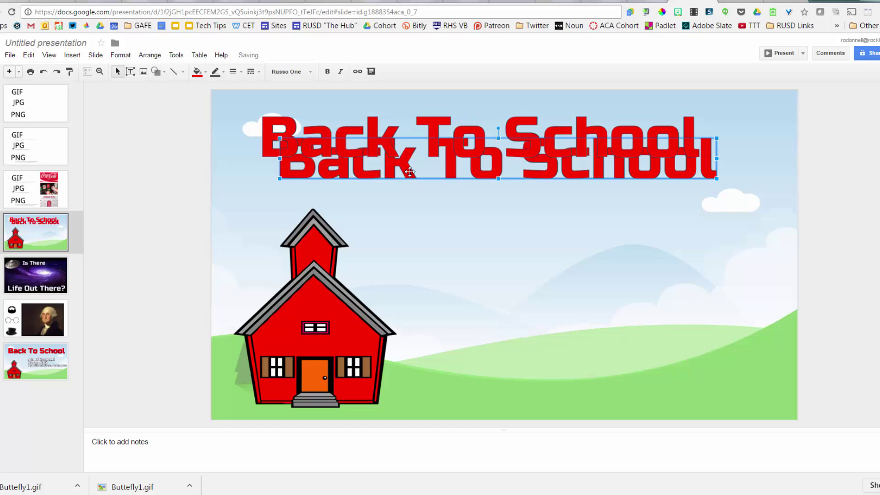
Make the copy black, offset the red title over it as a shadow, then view the final slide
click(197, 72)
click(202, 103)
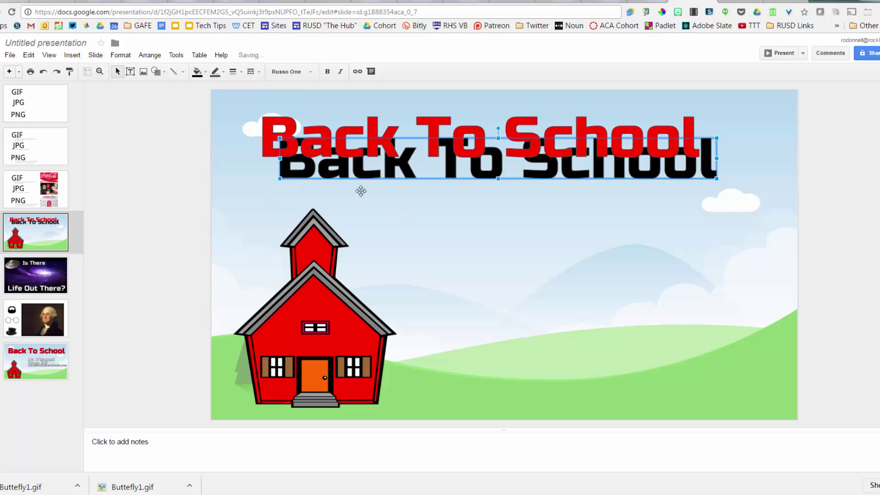
drag(272, 124, 291, 152)
key(Left)
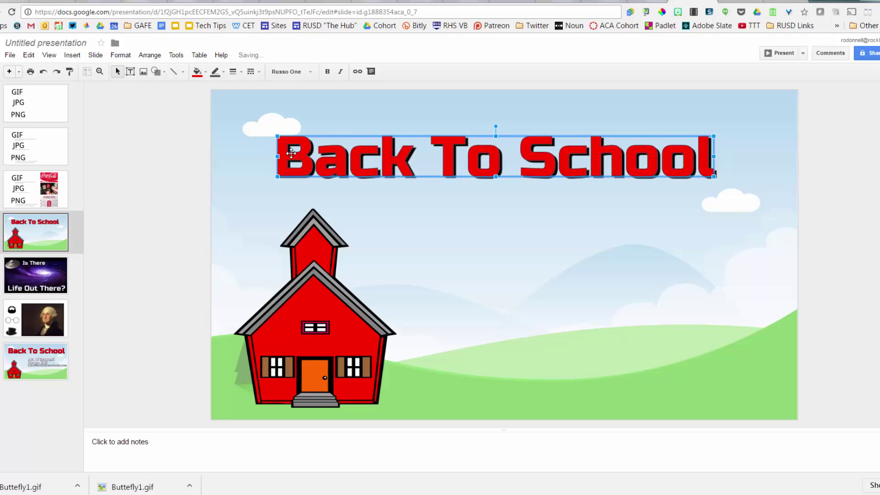
click(388, 198)
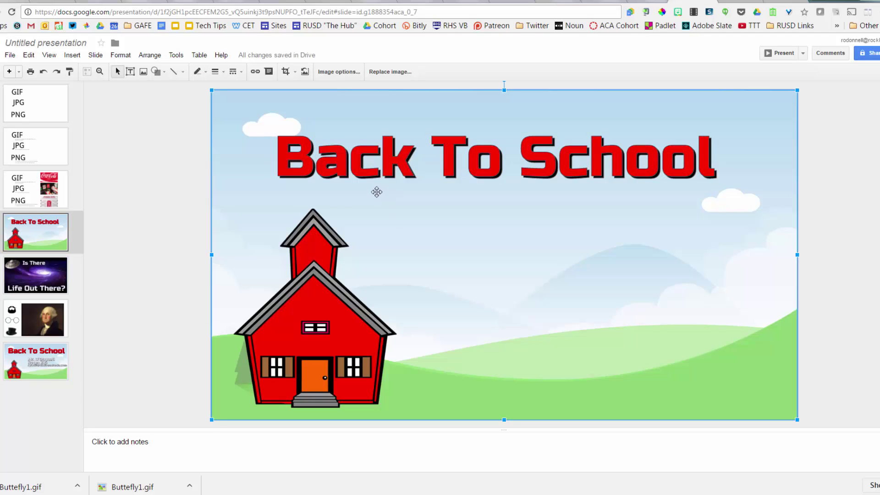
click(45, 371)
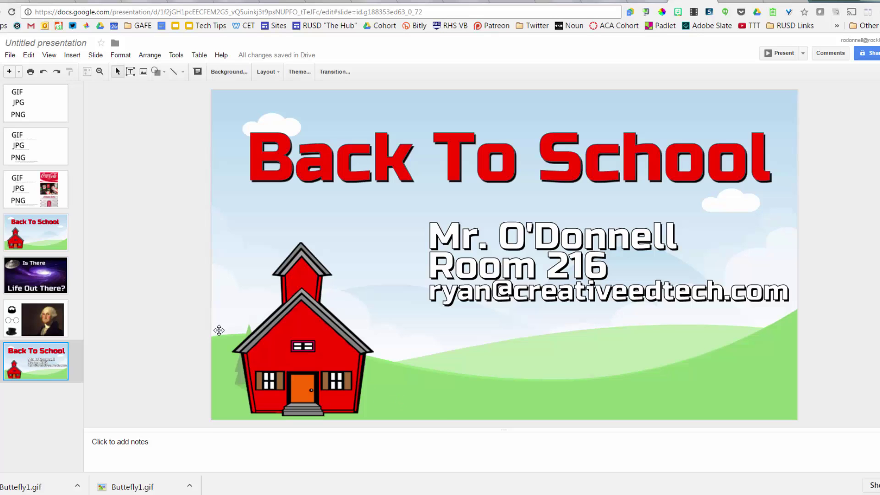
On slide 5, move the UFO image to the top-left corner beside 'Is There'
click(40, 282)
drag(274, 158, 326, 253)
drag(308, 211, 294, 145)
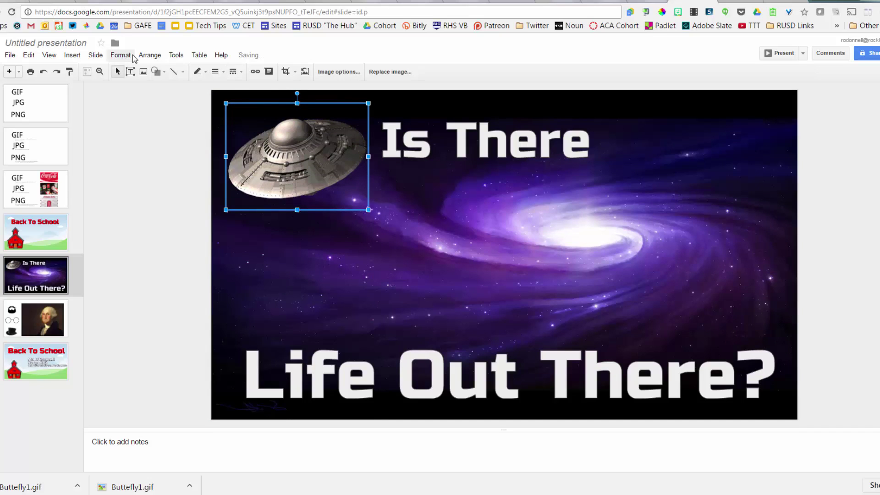
Delete the UFO's Fade in animation, keeping the fly-in, and preview it in Present mode
click(72, 56)
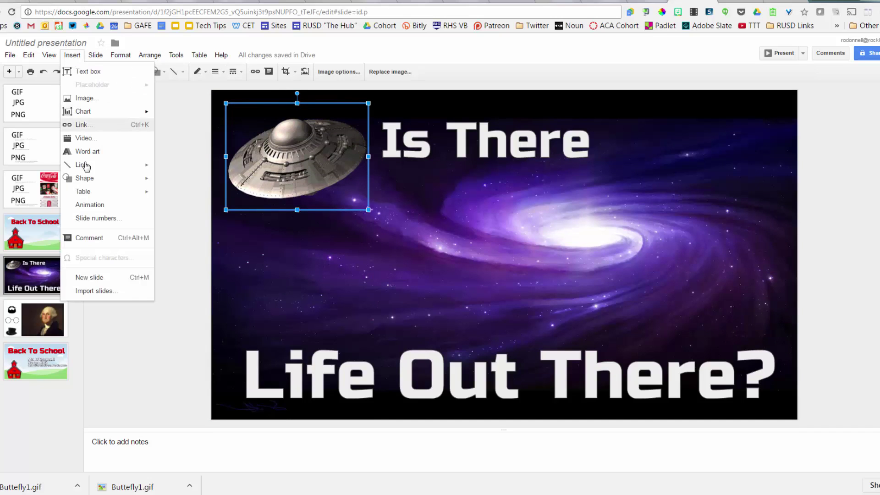
click(94, 205)
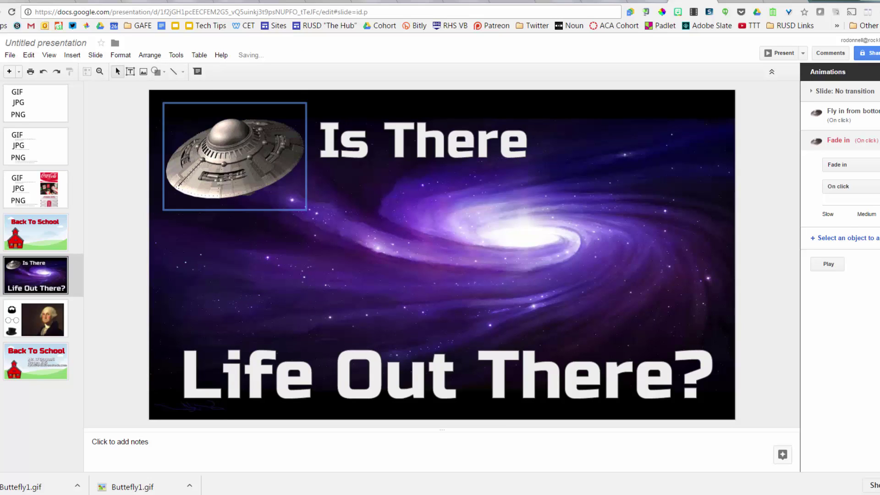
click(840, 137)
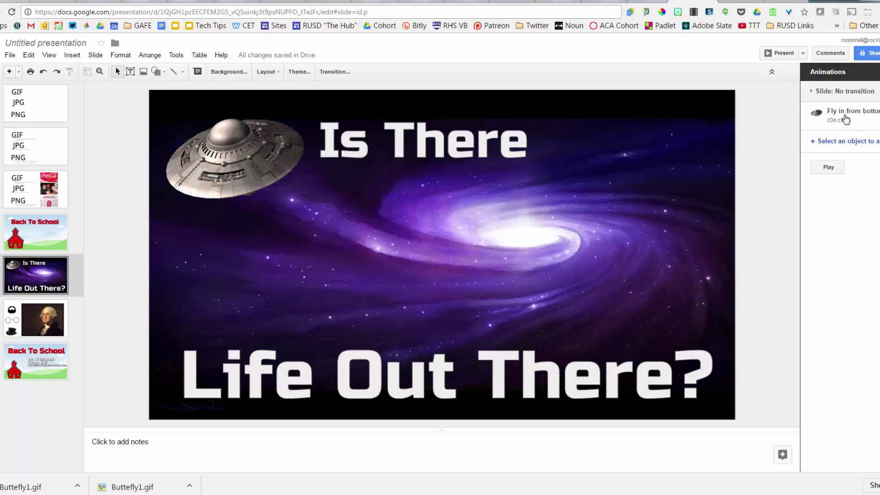
click(782, 53)
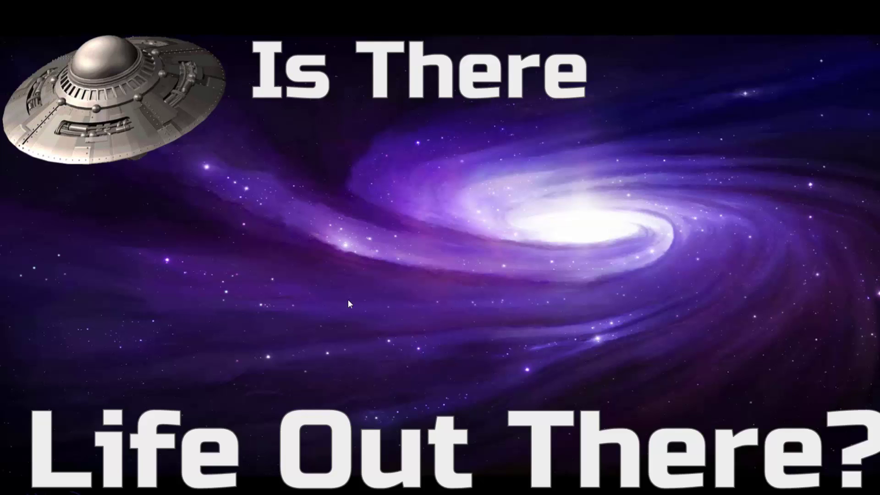
key(Escape)
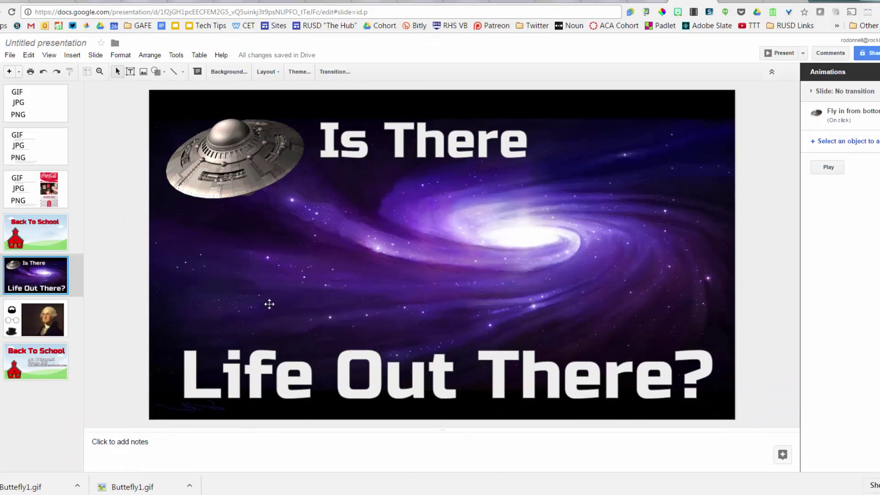
On the Washington slide, place the beard on Washington's chin
click(45, 323)
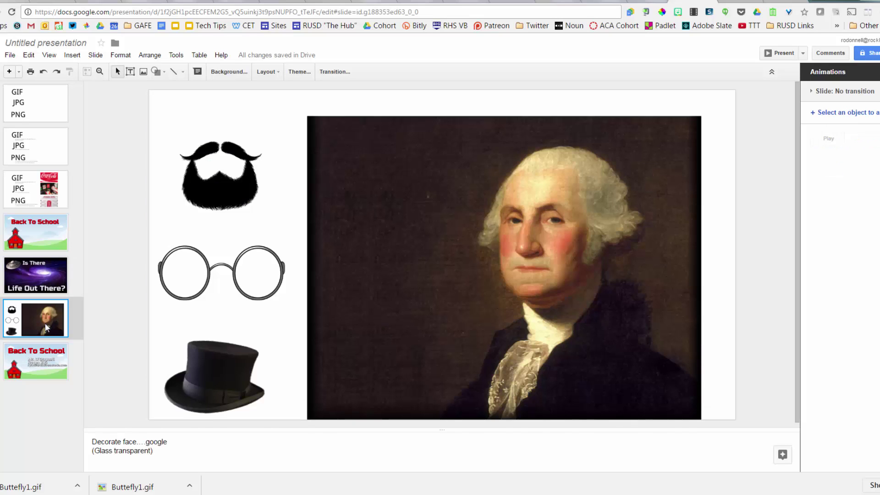
click(494, 289)
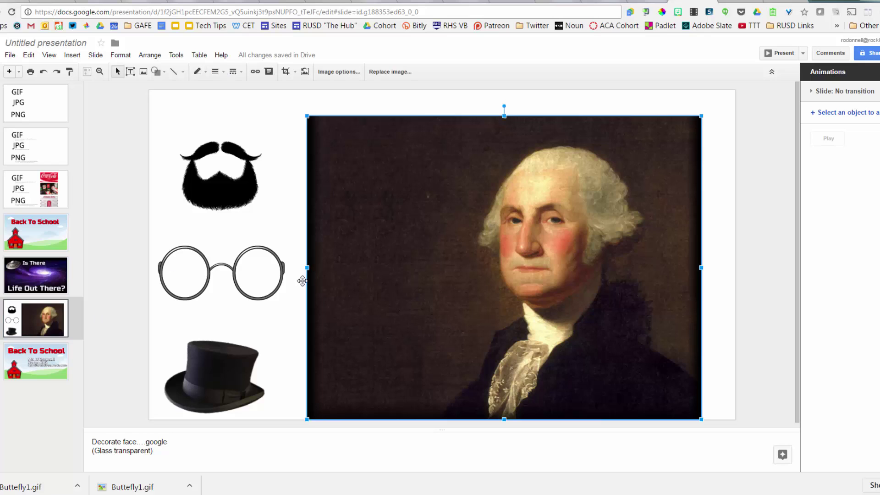
click(213, 178)
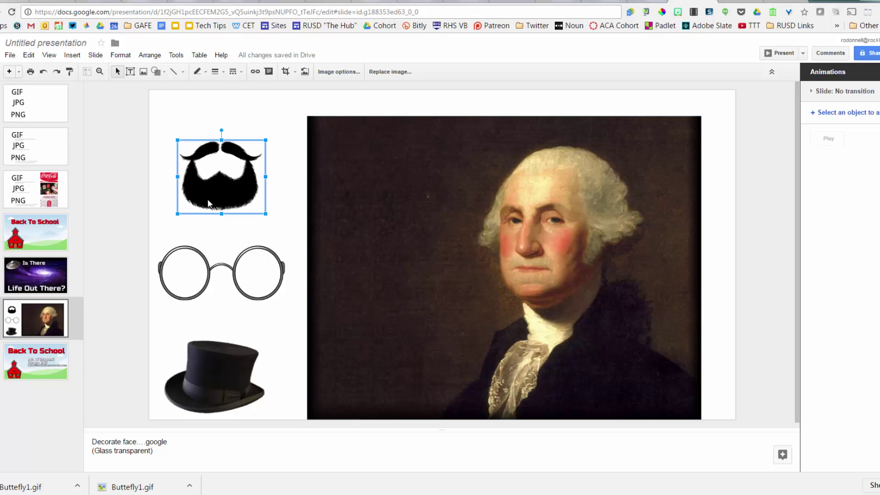
drag(221, 203, 163, 217)
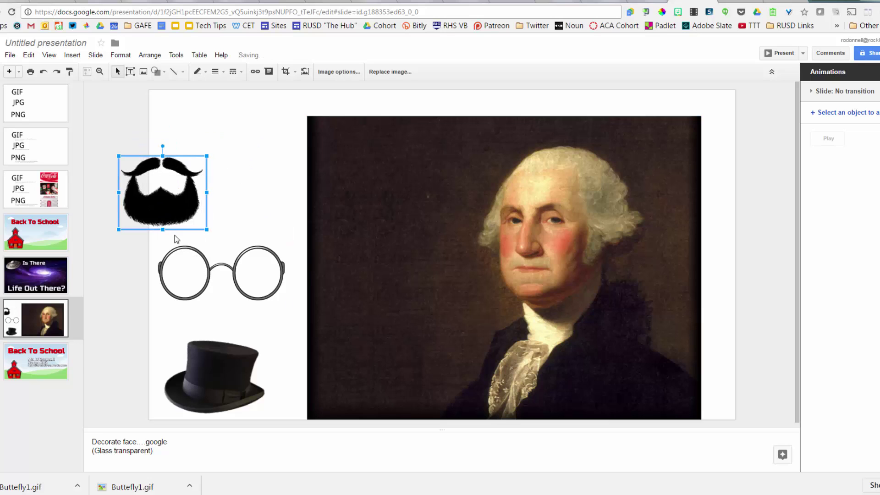
drag(202, 373, 241, 370)
click(220, 208)
drag(220, 208, 242, 212)
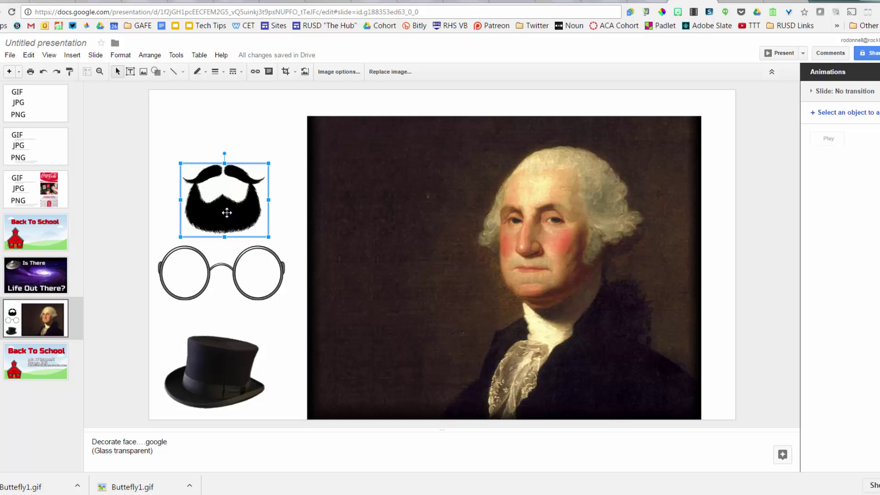
drag(226, 212, 499, 310)
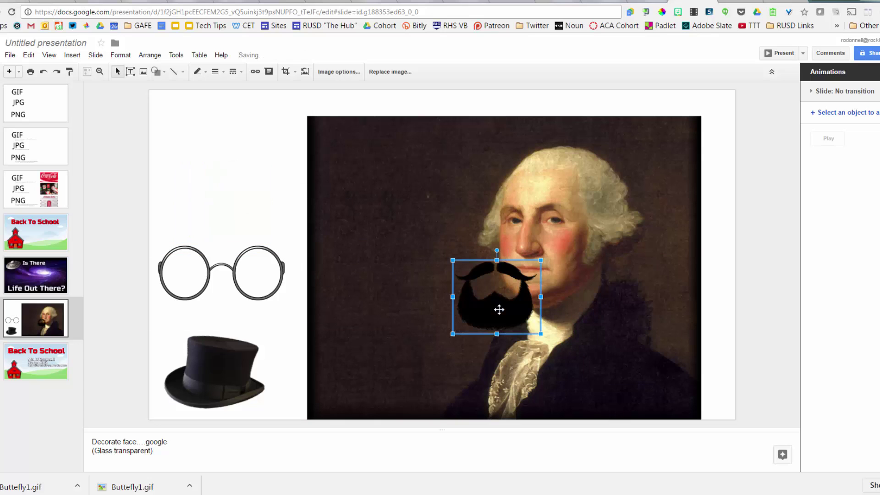
Place the glasses over Washington's eyes and shrink them to fit
click(227, 265)
drag(227, 266, 536, 213)
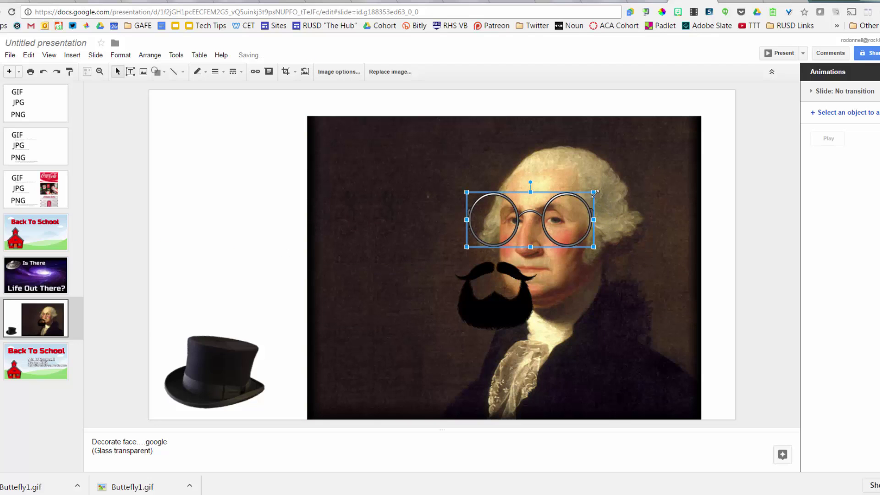
drag(595, 193, 566, 210)
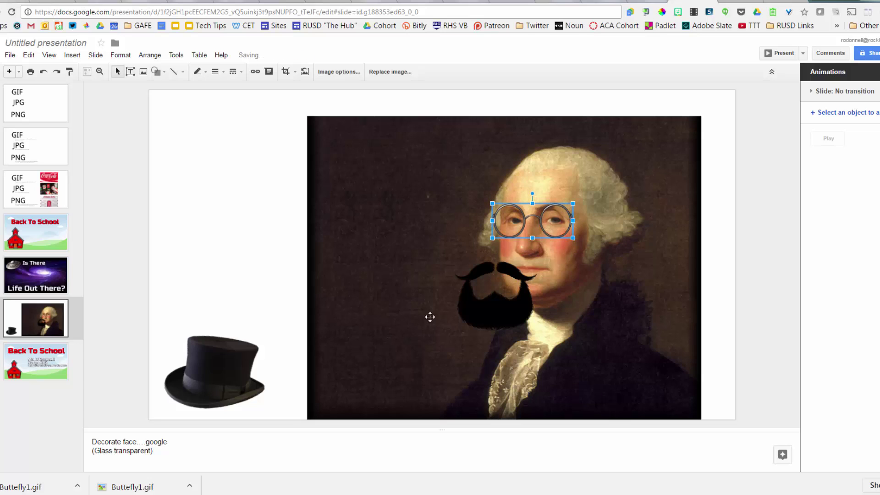
mouse_move(517, 313)
mouse_down()
mouse_move(546, 322)
mouse_move(533, 315)
mouse_up()
Put the top hat on Washington's head and enlarge it
drag(226, 366, 574, 156)
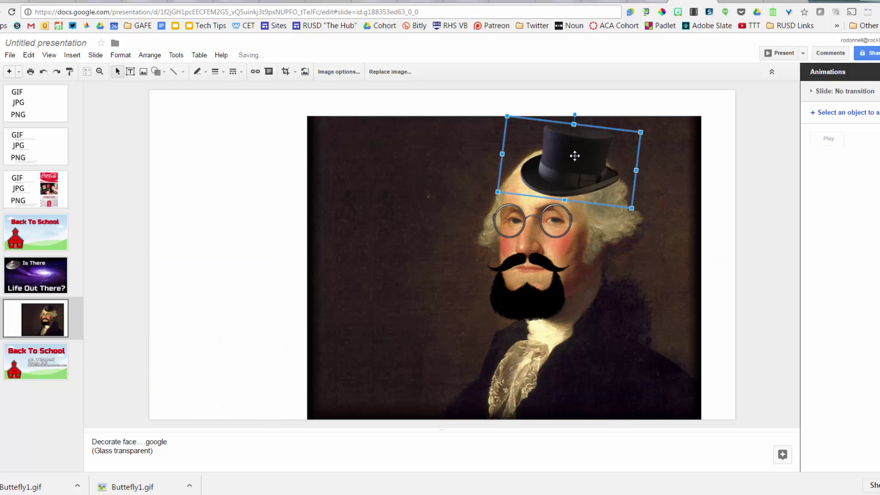
drag(631, 209, 688, 251)
drag(634, 191, 584, 179)
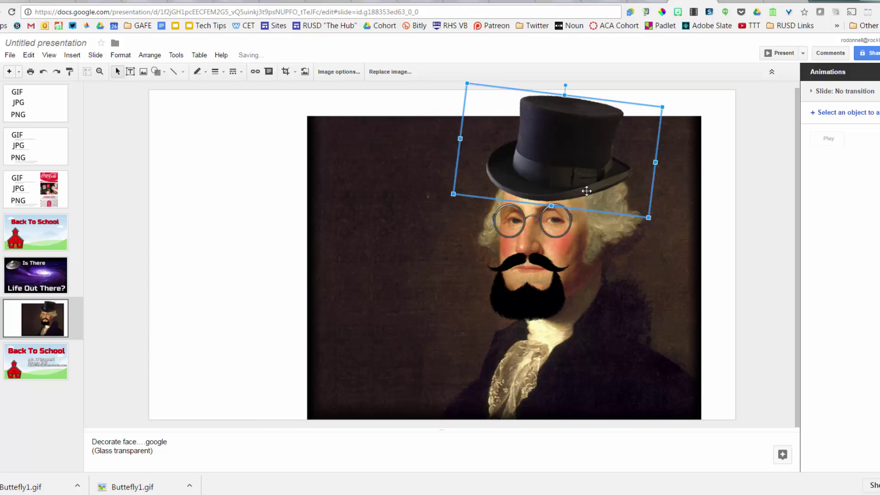
drag(649, 217, 666, 231)
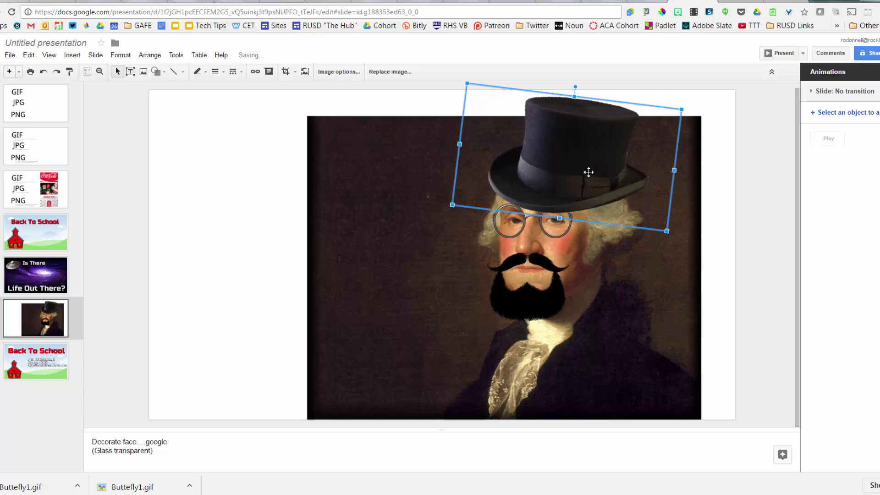
click(717, 271)
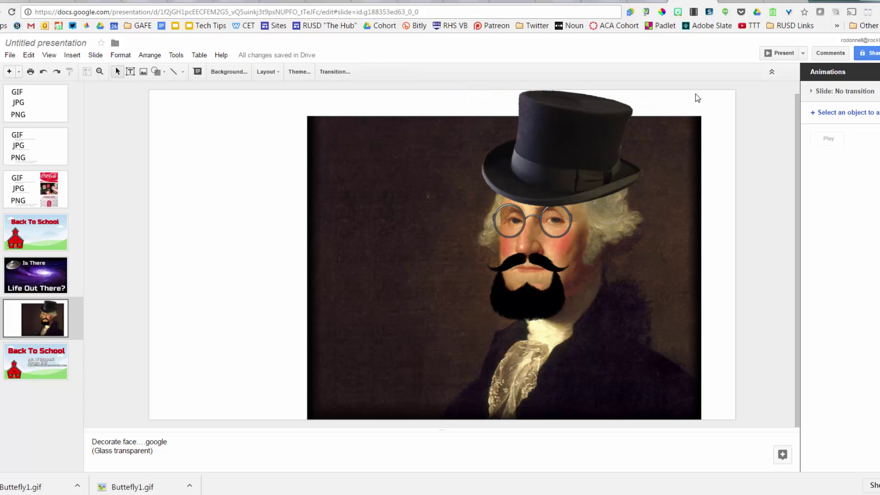
click(735, 1)
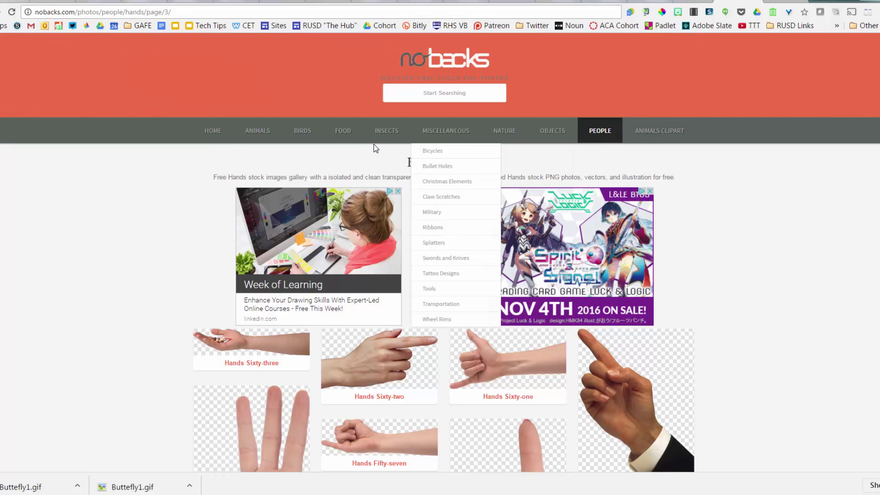
Open the Hands Sixty page in the nobacks Hands Gallery and copy the pointing hand image
mouse_move(412, 140)
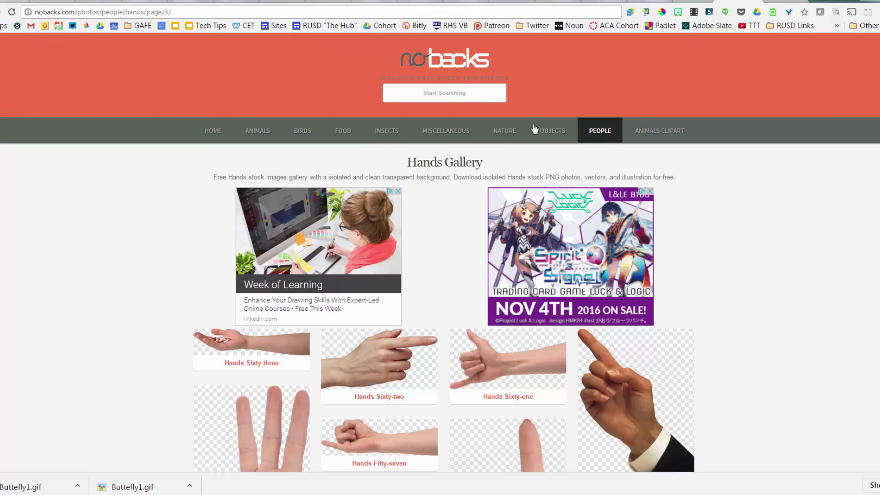
mouse_move(447, 132)
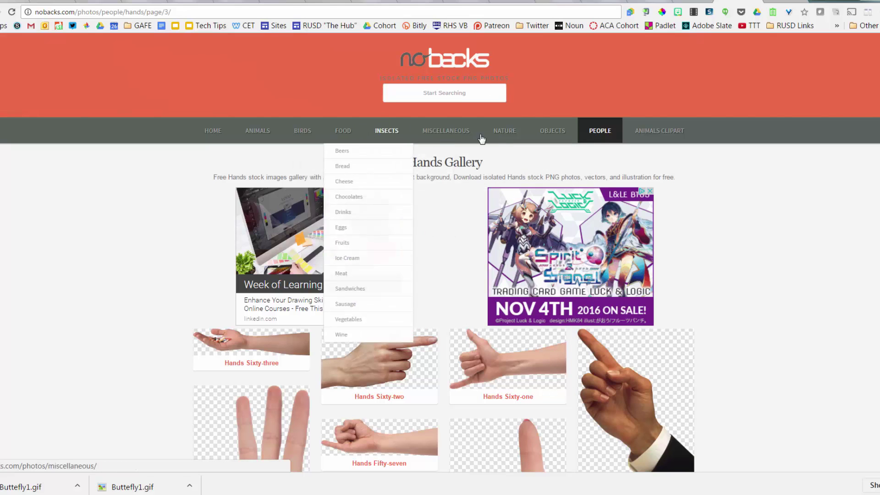
mouse_move(587, 134)
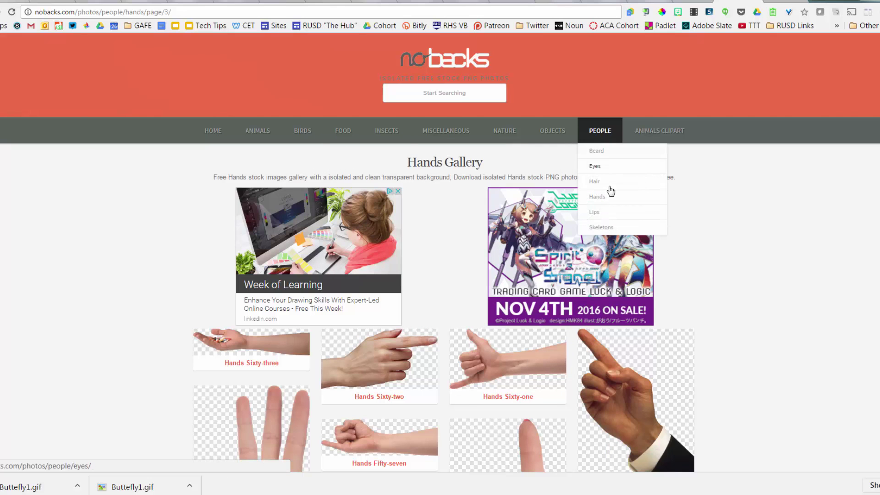
scroll(786, 249, down, 6)
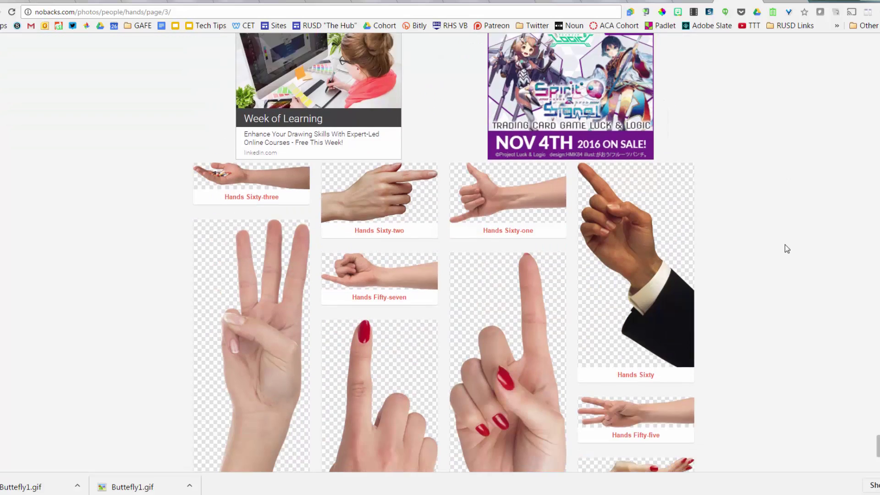
scroll(787, 249, down, 4)
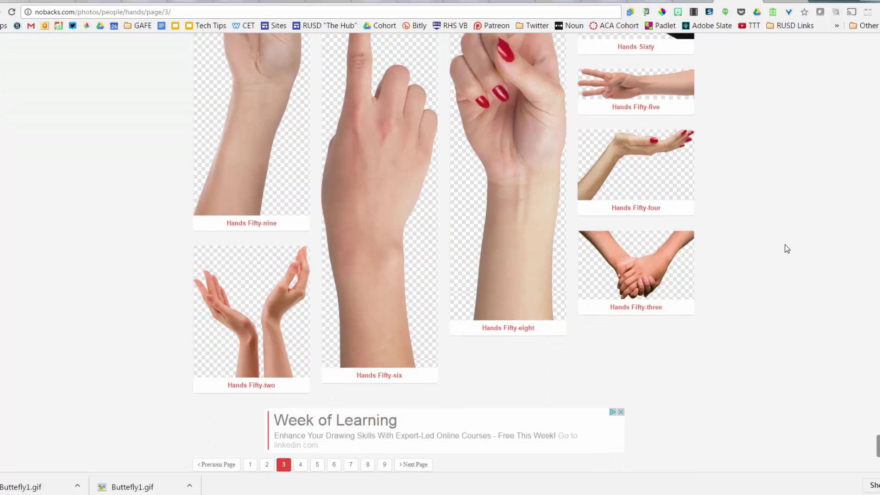
scroll(779, 249, up, 4)
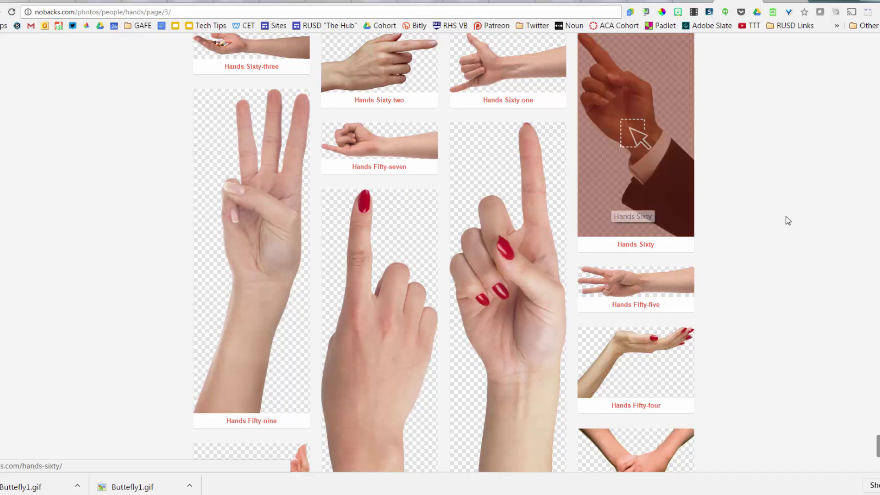
click(655, 171)
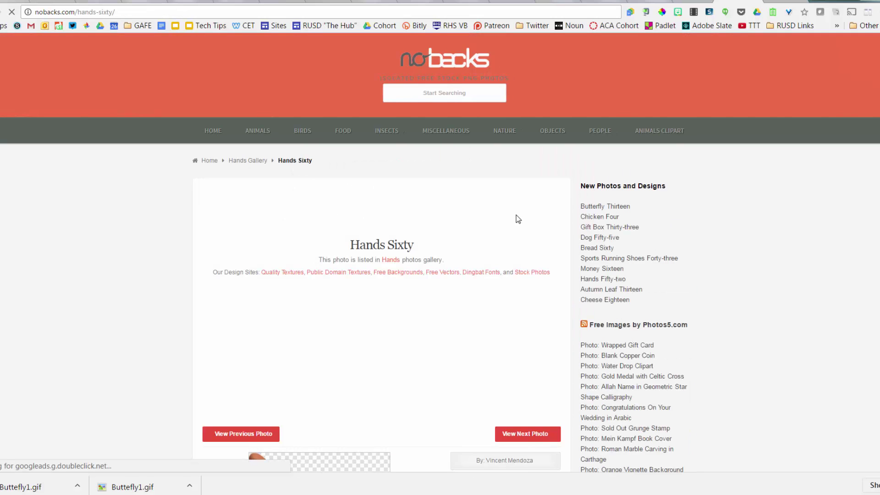
scroll(518, 218, down, 10)
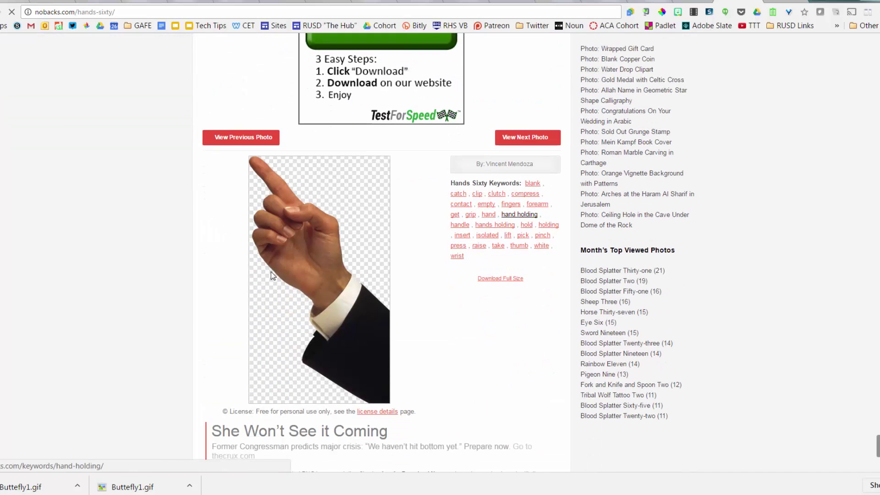
right_click(303, 256)
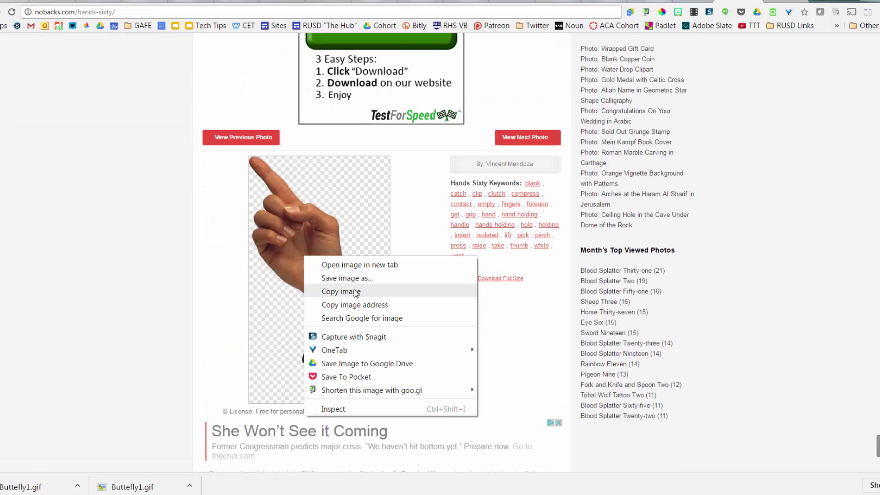
click(339, 292)
Paste the copied pointing-hand image from nobacks.com onto the Washington portrait slide
click(694, 2)
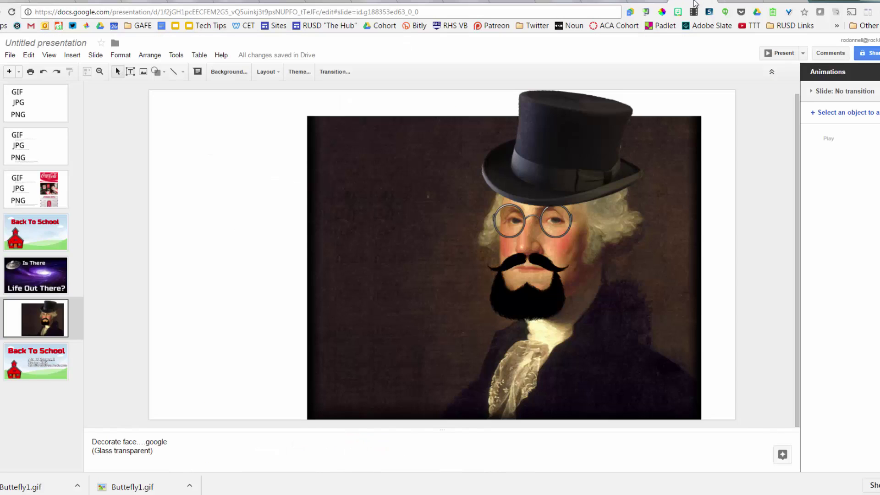
right_click(248, 234)
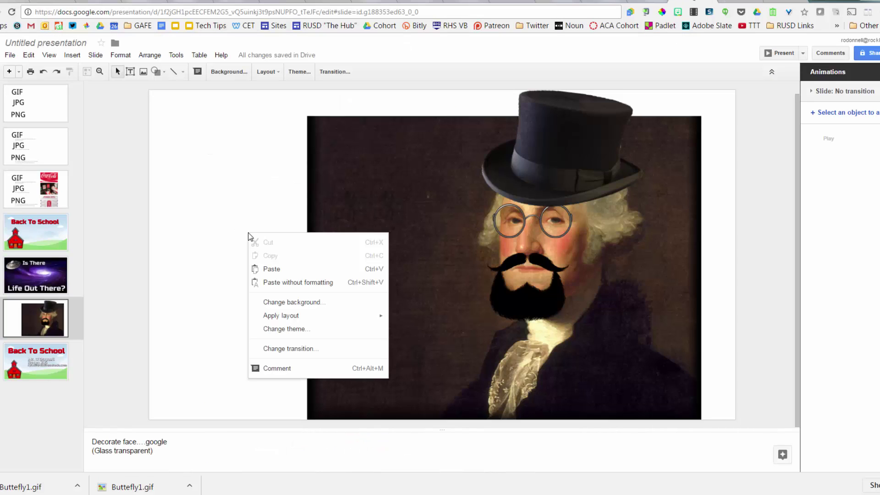
click(295, 271)
Shrink the hand and place it lower left, rising from Washington's chest and pointing upward
drag(447, 291, 419, 304)
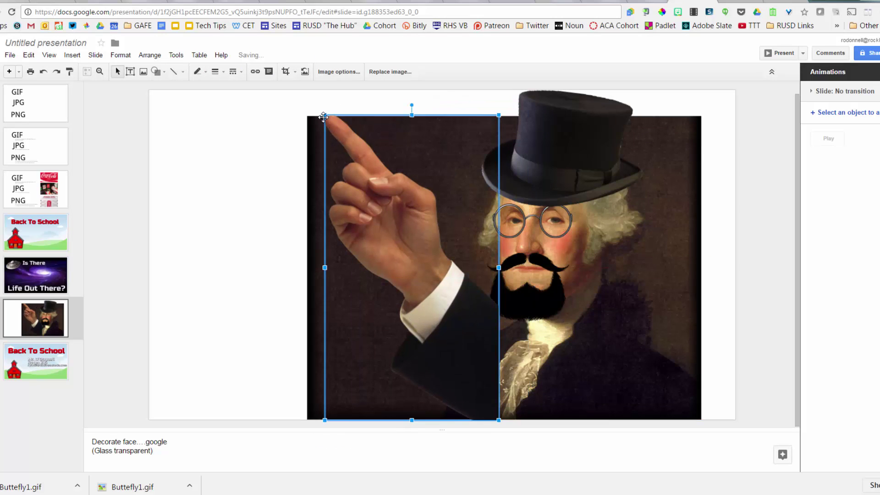
drag(324, 115, 408, 259)
drag(463, 331, 407, 319)
click(257, 252)
drag(437, 376, 431, 376)
click(250, 316)
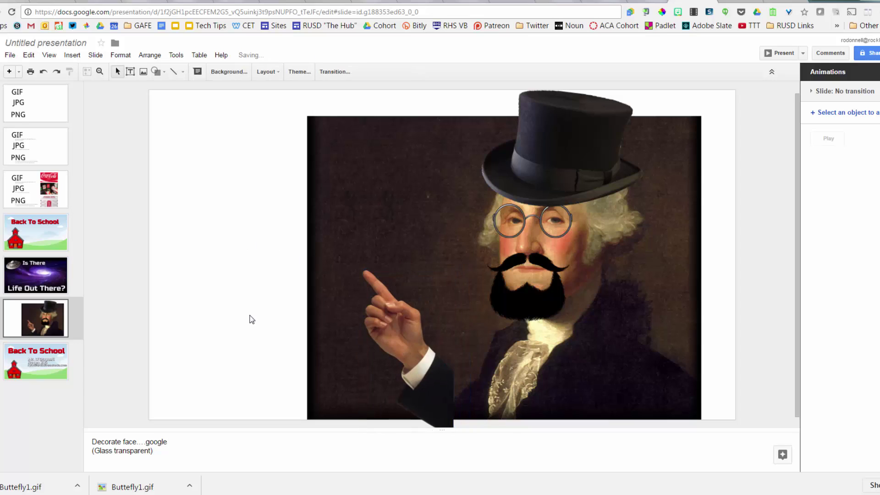